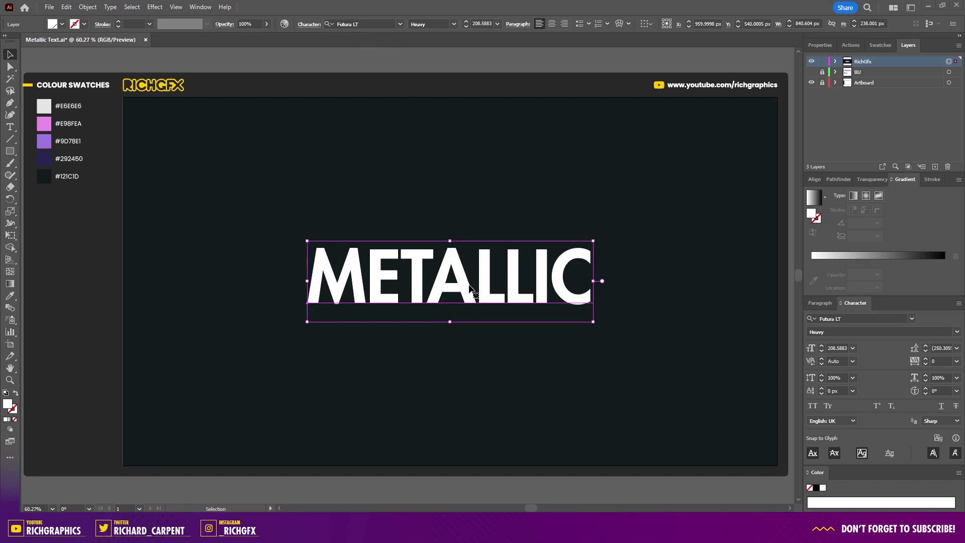
Convert the METALLIC text to outlines and ungroup the resulting letter shapes.
right_click(462, 284)
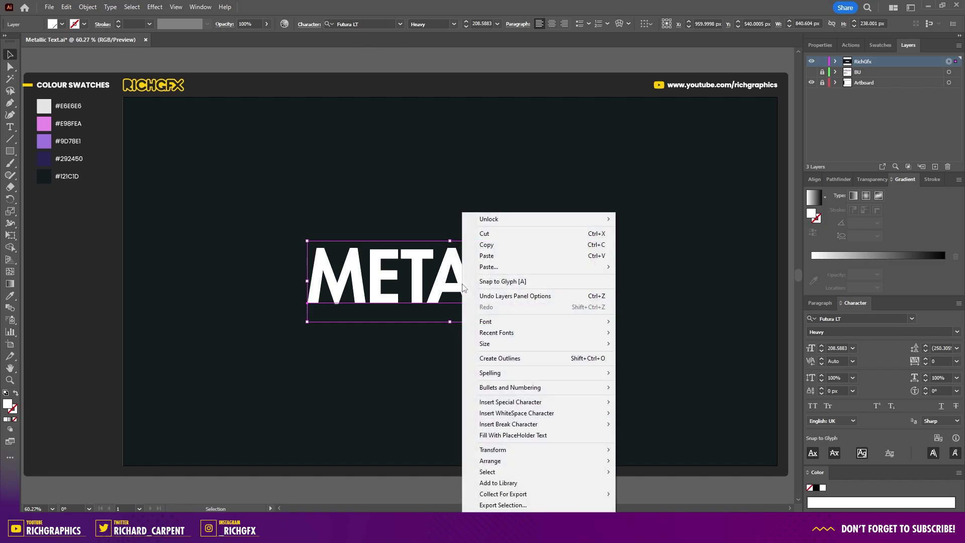
left_click(540, 360)
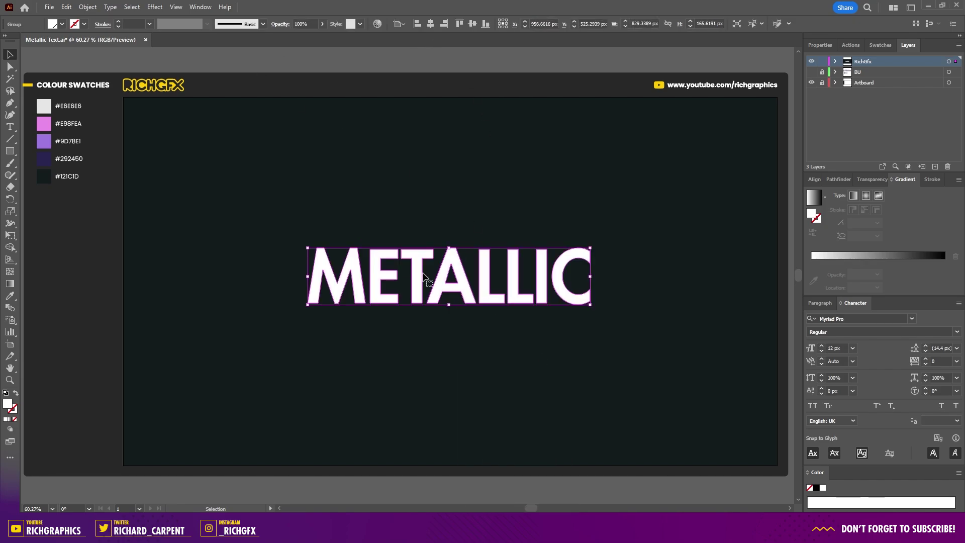
left_click(87, 7)
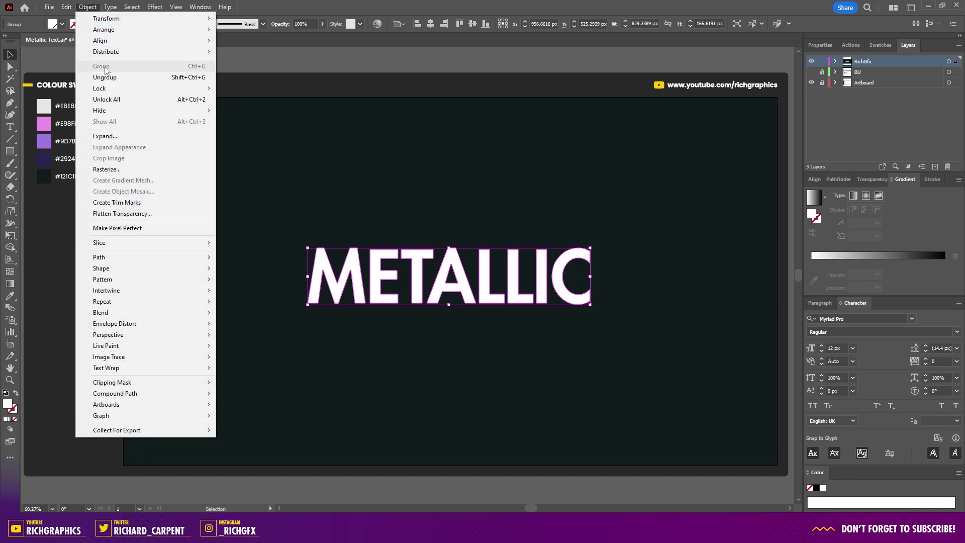
left_click(105, 76)
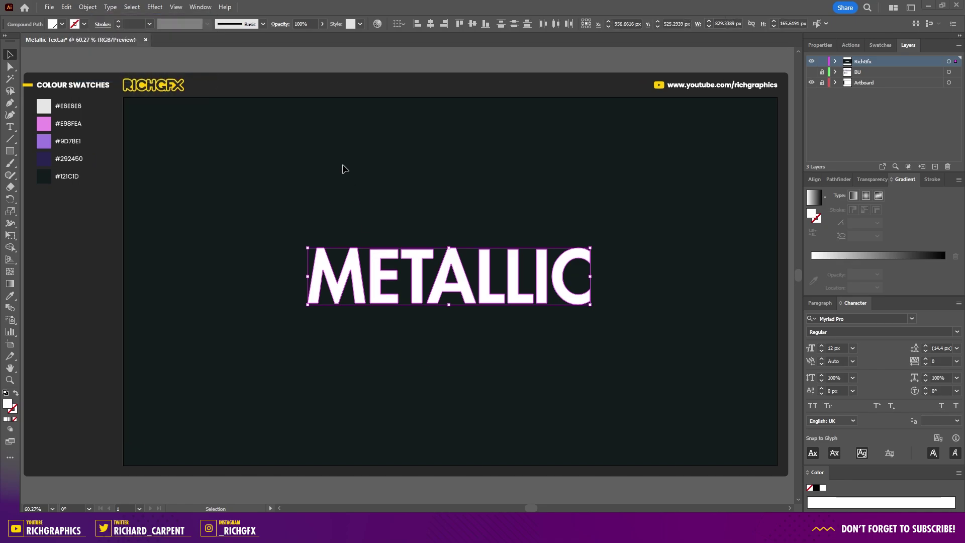
Offset the paths of all the letters by 10 px with miter joins and a miter limit of 4.
left_click(88, 7)
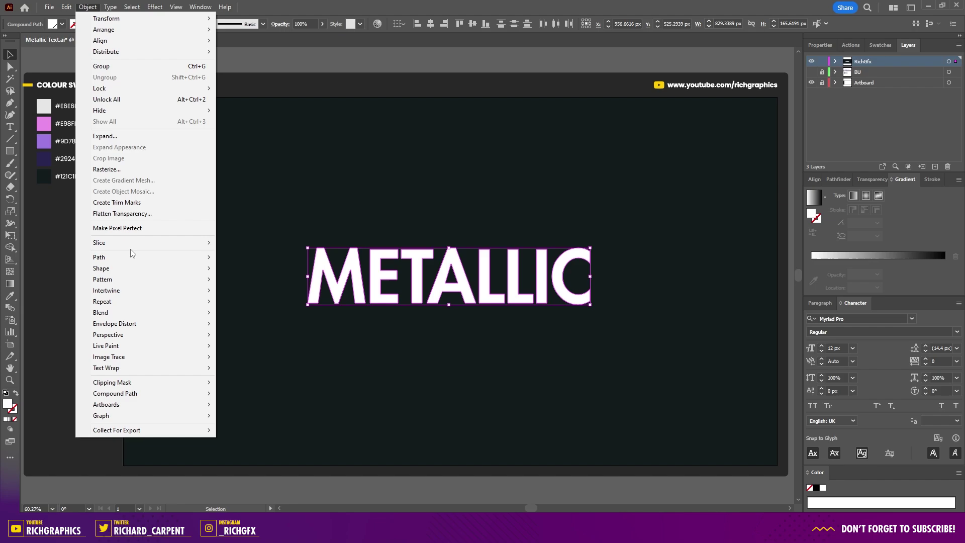
mouse_move(111, 257)
left_click(241, 296)
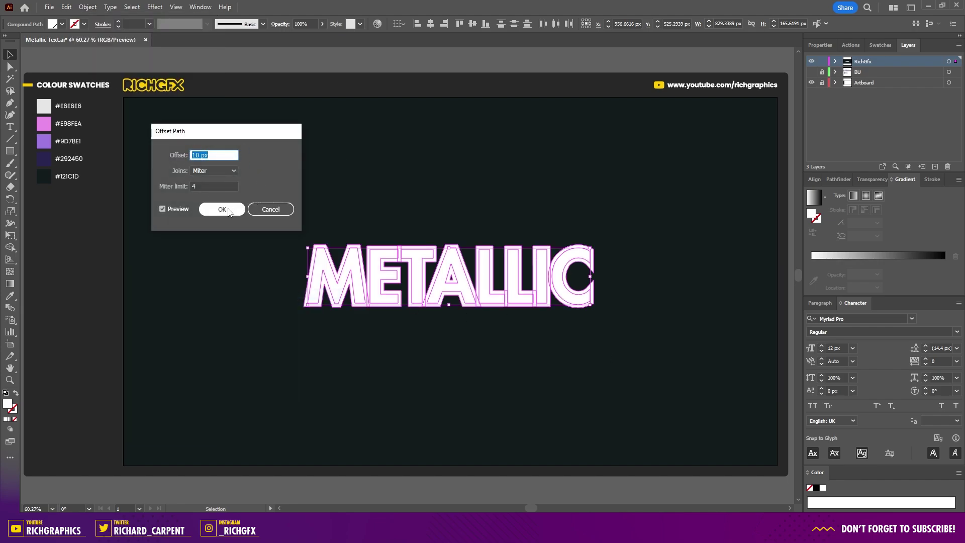
left_click(227, 209)
left_click(346, 189)
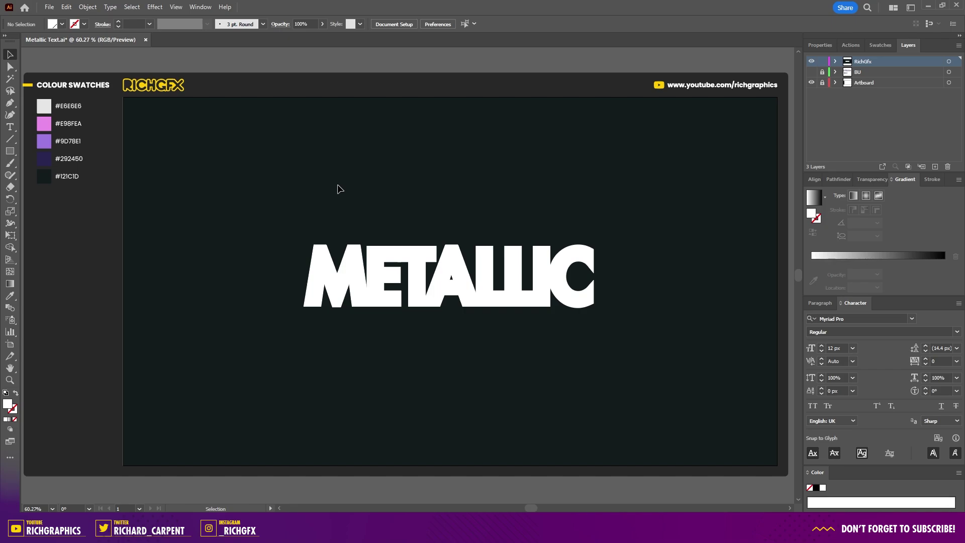
Group the M with its offset outline and move it horizontally away from the rest of the word.
left_click(333, 285)
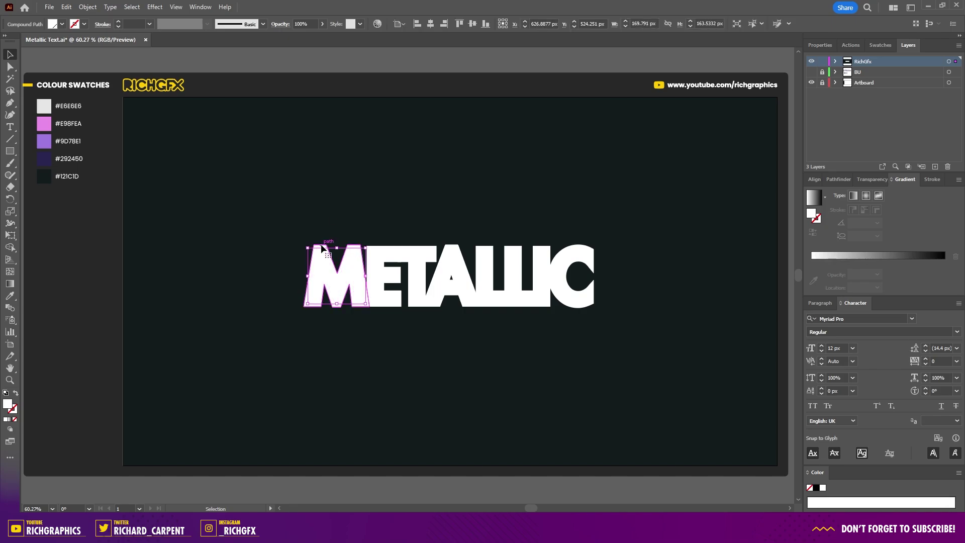
left_click(322, 210)
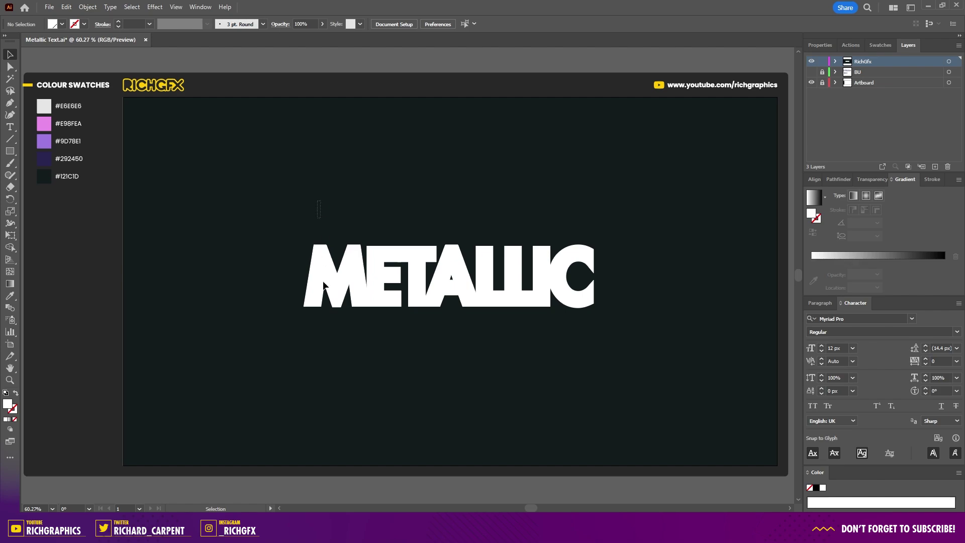
left_click_drag(324, 285, 327, 355)
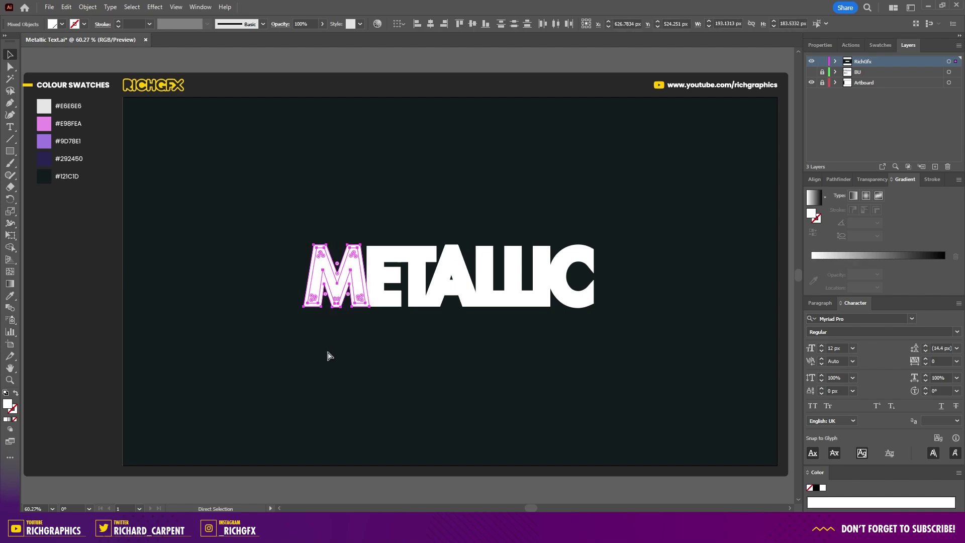
key("ctrl+g")
left_click_drag(336, 285, 256, 284)
Group the E and the T each with their offset outlines and move them horizontally toward the M.
left_click_drag(357, 216, 379, 325)
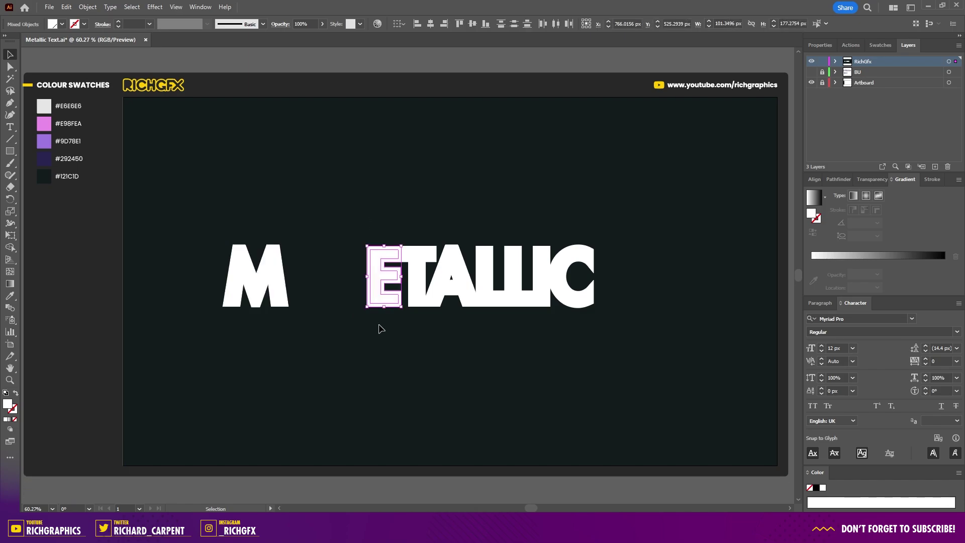
key("ctrl+g")
left_click_drag(377, 286, 317, 286)
left_click_drag(408, 239, 419, 311)
key("ctrl+g")
left_click_drag(418, 286, 379, 286)
Group the remaining letters with their offset outlines and spread them apart so no letters of the word overlap.
left_click_drag(442, 234, 420, 288)
key("ctrl+g")
left_click_drag(579, 262, 625, 262)
left_click_drag(546, 272, 571, 263)
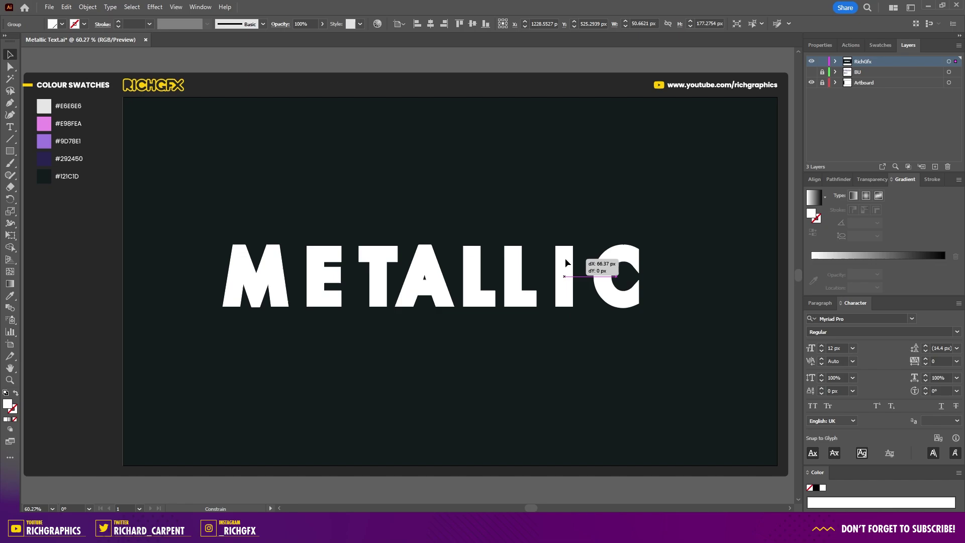
left_click(546, 352)
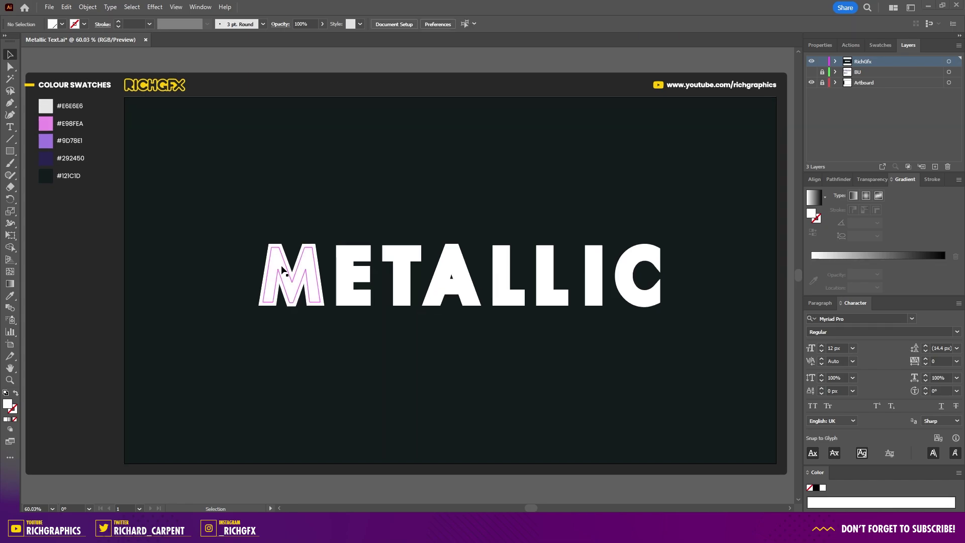
Switch to outline view and use the Pen tool to join the inner and outer corners of the M's left peak.
scroll(282, 269, "up", 5)
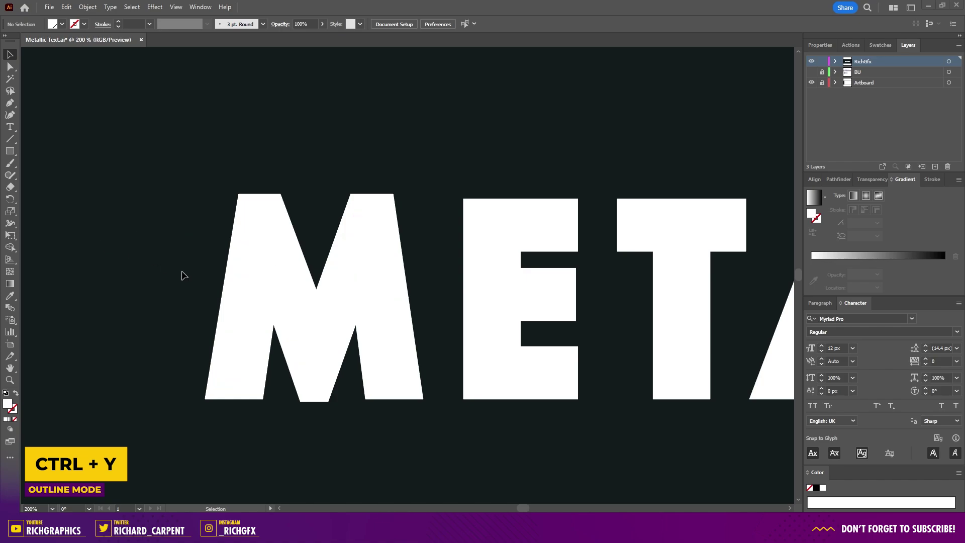
key("ctrl+y")
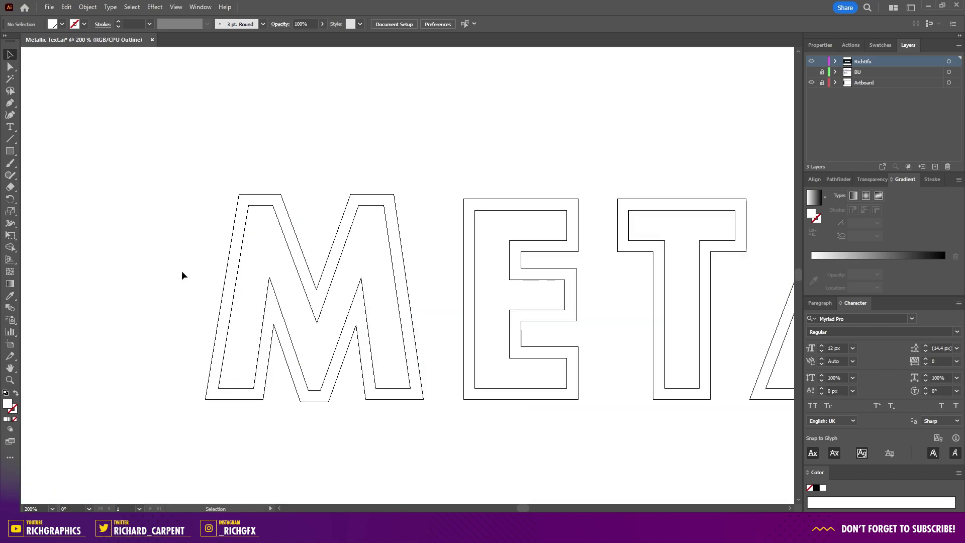
key("p")
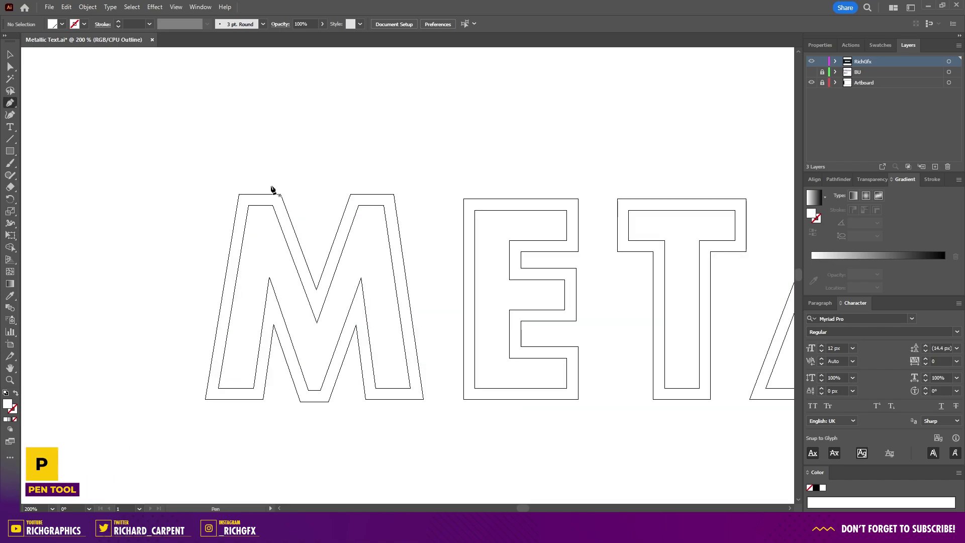
scroll(273, 195, "up", 2)
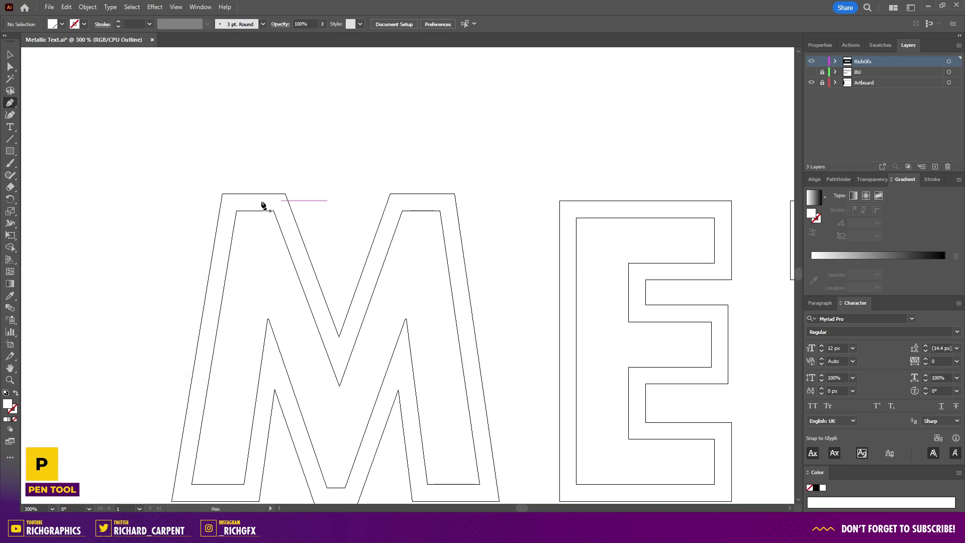
left_click(222, 194)
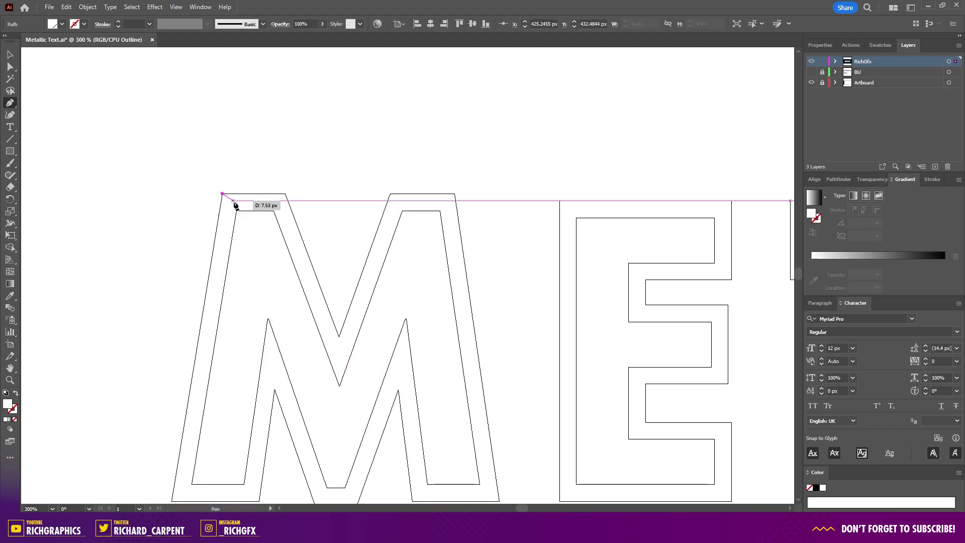
left_click(236, 211)
left_click(275, 211)
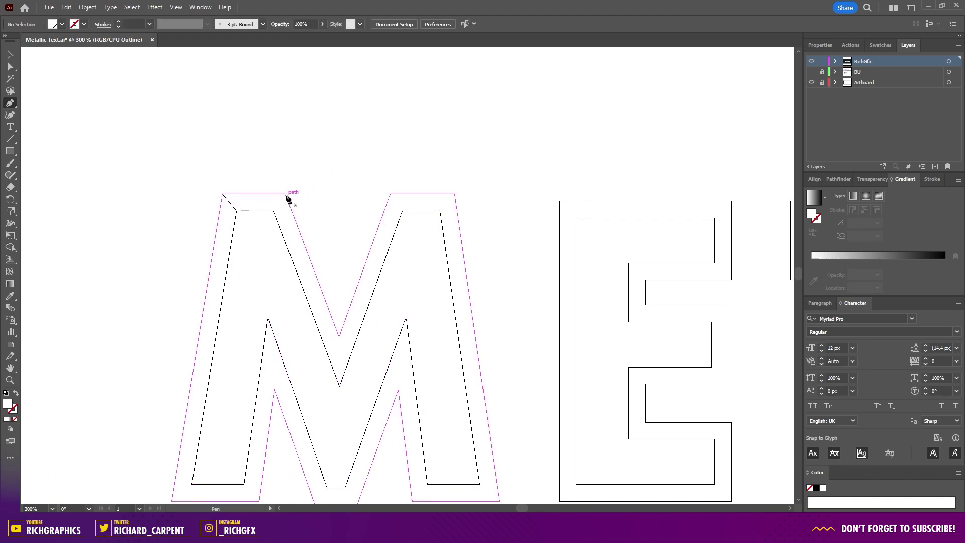
left_click(284, 193)
Draw lines joining the inner and outer corners at the M's central notch and right peak.
left_click(339, 336)
left_click(340, 386)
left_click(390, 193)
left_click(402, 211)
left_click(440, 211)
left_click(454, 194)
Draw lines joining the inner and outer corners at the M's right foot and right lower notch.
left_click_drag(521, 357, 502, 78)
left_click(461, 204)
left_click(480, 222)
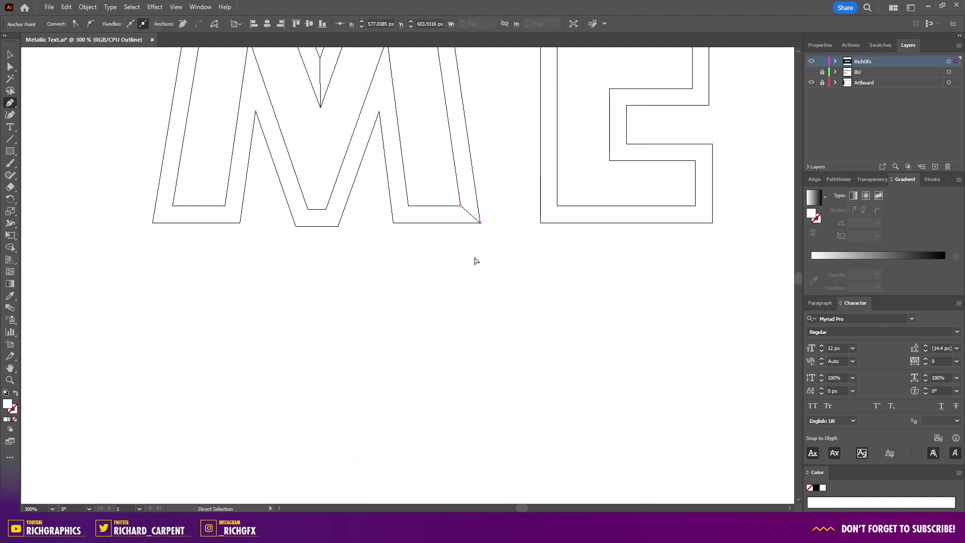
scroll(383, 80, "up", 3)
left_click(391, 67)
left_click(371, 256)
Draw lines joining the inner and outer corners at the M's left lower notch and left foot.
scroll(642, 255, "down", 2)
left_click(343, 256)
left_click(335, 161)
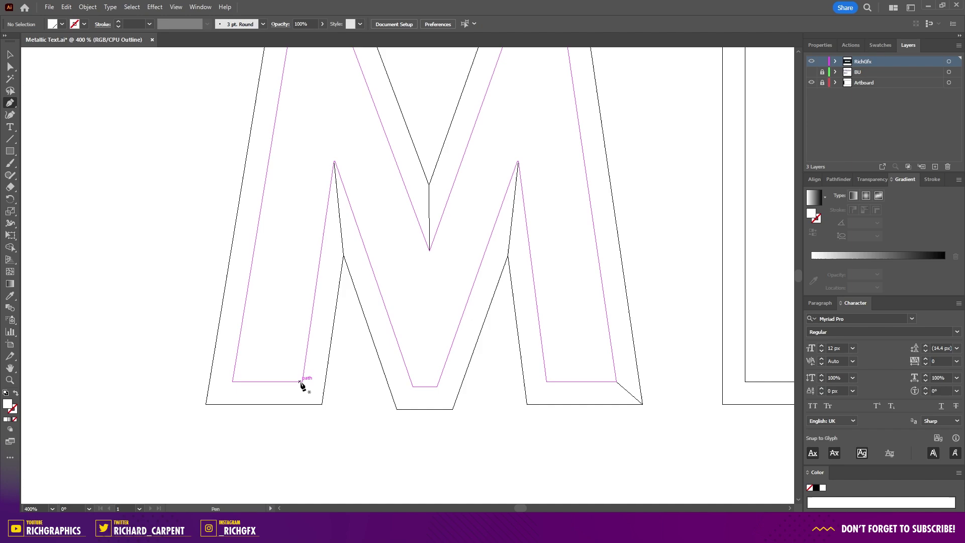
left_click(303, 381)
left_click(322, 403)
left_click(206, 403)
left_click(234, 381)
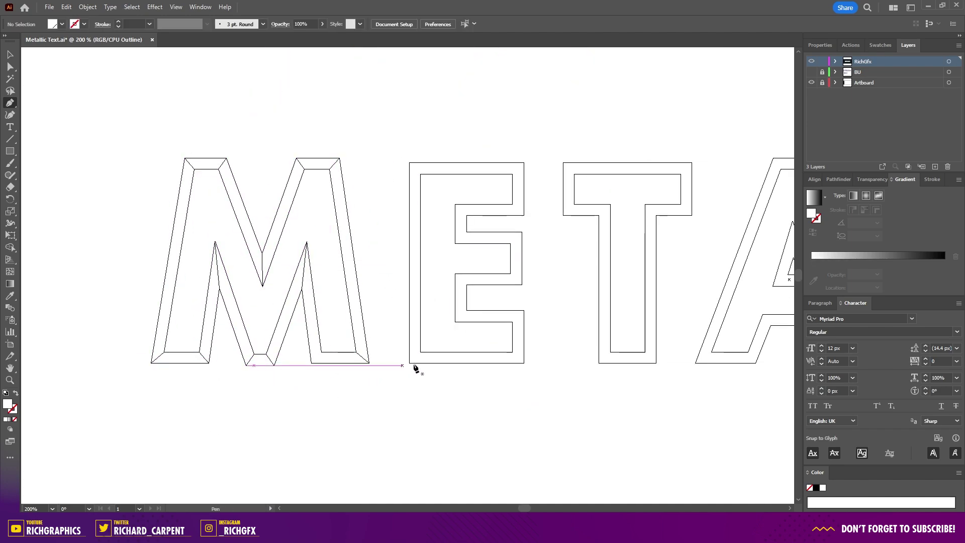
Draw diagonal lines joining the inner and outer outlines at the E's two upper corners.
scroll(582, 289, "up", 2)
left_click(125, 152)
left_click(147, 175)
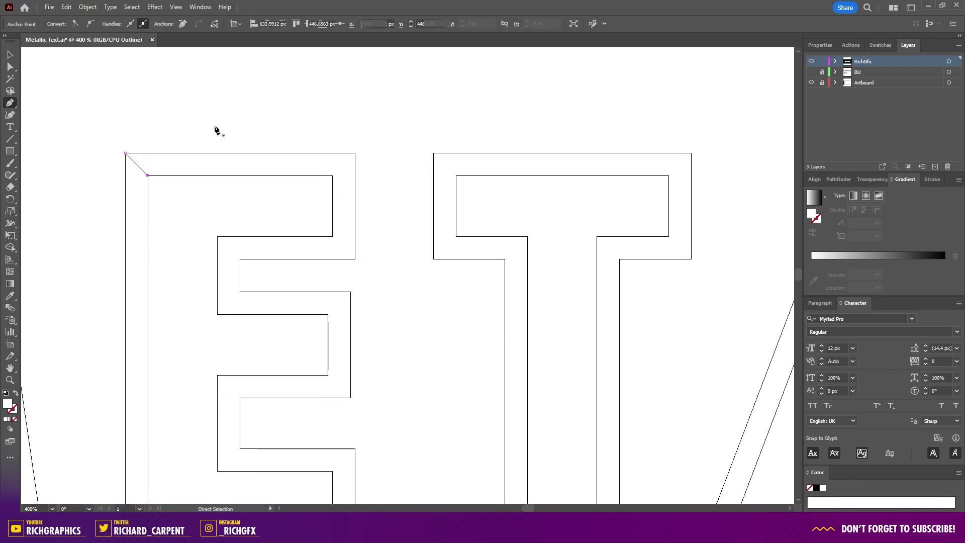
left_click(216, 129, "ctrl")
left_click(354, 153)
left_click(332, 175)
Draw diagonal lines joining the inner and outer corners around the E's top and middle arms.
left_click(338, 252)
left_click(361, 276)
left_click(250, 275)
left_click(227, 252)
left_click(228, 349)
left_click(250, 326)
left_click(342, 349)
left_click(366, 327)
left_click(365, 432)
left_click(343, 409)
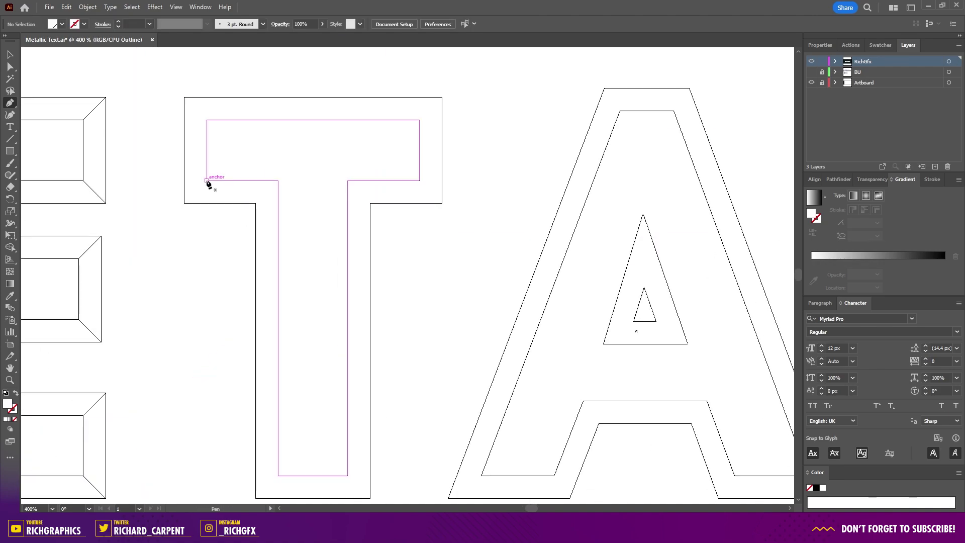
Draw lines joining the inner and outer corners of the T and of the A's apex and feet.
left_click(426, 368, "ctrl")
left_click(335, 136)
left_click(350, 112)
left_click(265, 113)
left_click(281, 136)
left_click(161, 349)
left_click(127, 372)
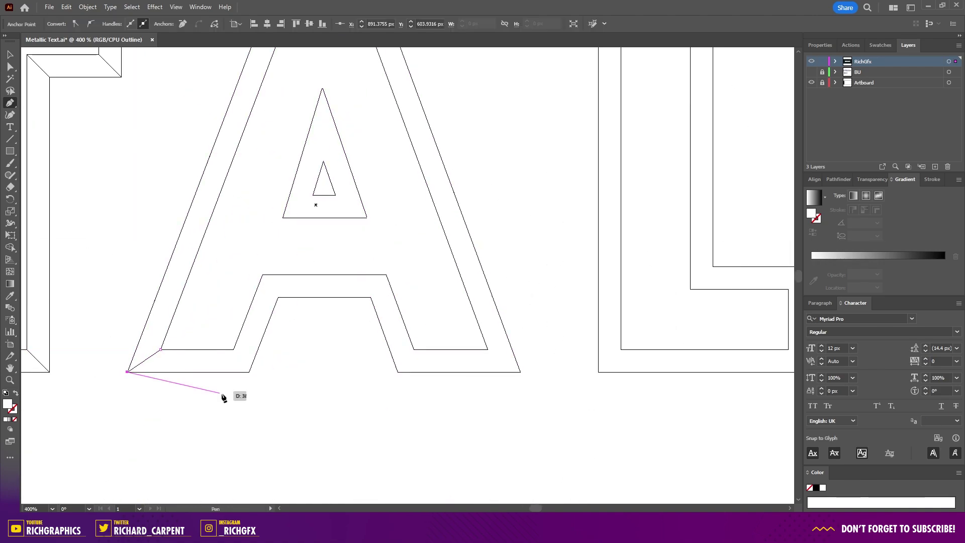
left_click(249, 372)
left_click(335, 285)
Draw diagonal lines joining the inner and outer corners of the first L.
left_click(215, 134)
left_click(192, 112)
left_click(306, 112)
left_click(284, 134)
left_click(296, 312)
left_click(319, 289)
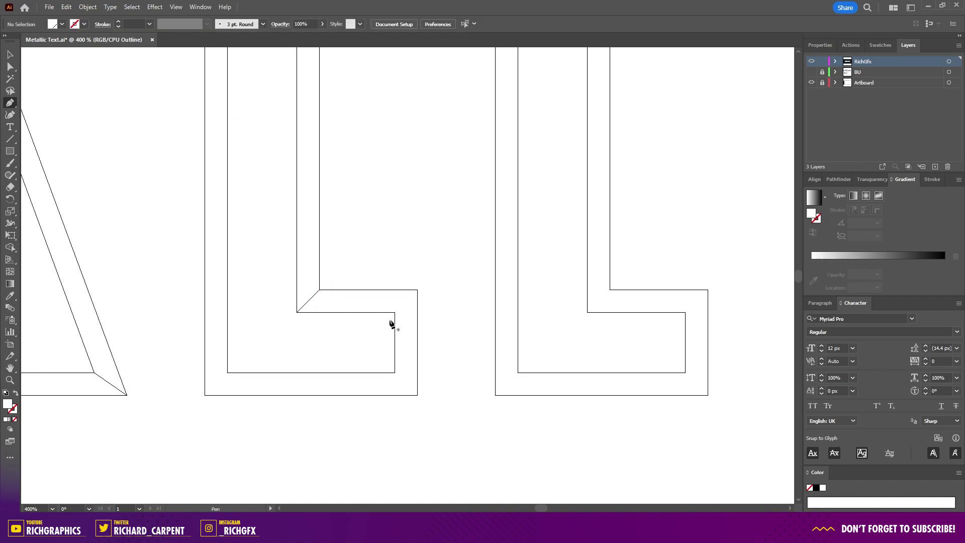
left_click(394, 312)
Draw diagonal lines joining the inner and outer corners of the second L.
left_click_drag(384, 272, 388, 170)
left_click(316, 327)
left_click(294, 349)
left_click(413, 327)
left_click(391, 349)
left_click(414, 432)
left_click(391, 409)
left_click(201, 432)
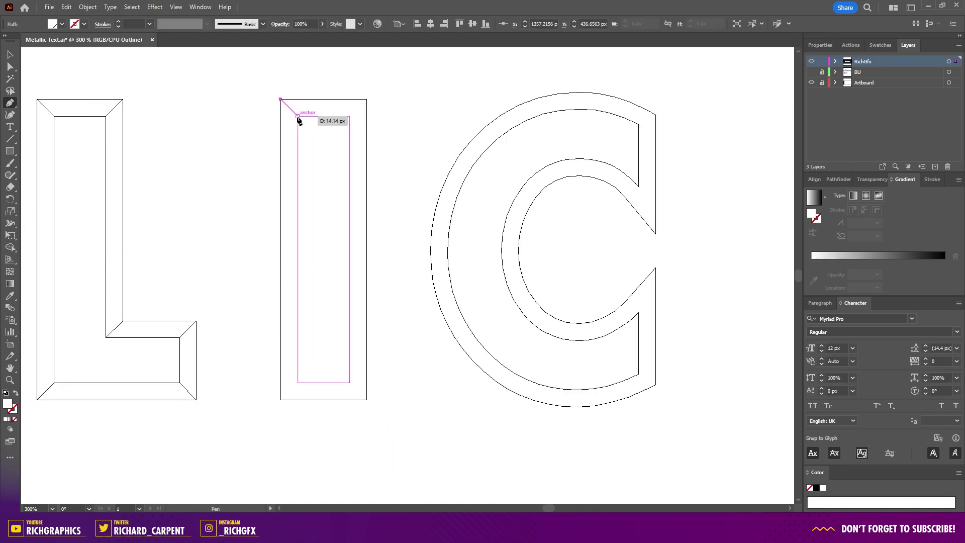
Join the inner and outer corners of the I and the C's tips with lines, and return to the normal preview.
left_click(333, 206)
left_click(350, 134)
left_click(333, 145)
key("ctrl+minus")
key("ctrl+minus")
key("ctrl+minus")
key("ctrl+minus")
left_click_drag(234, 377, 445, 400)
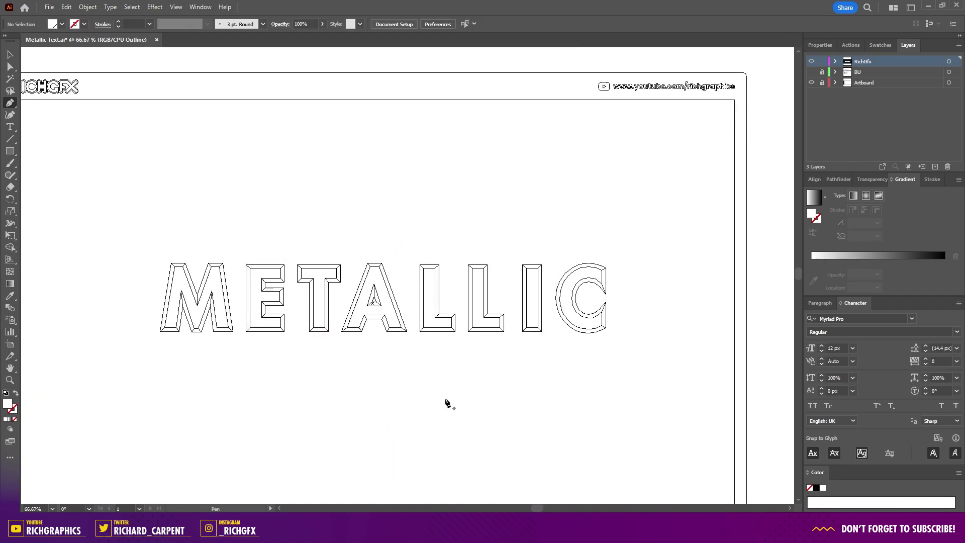
key("ctrl+y")
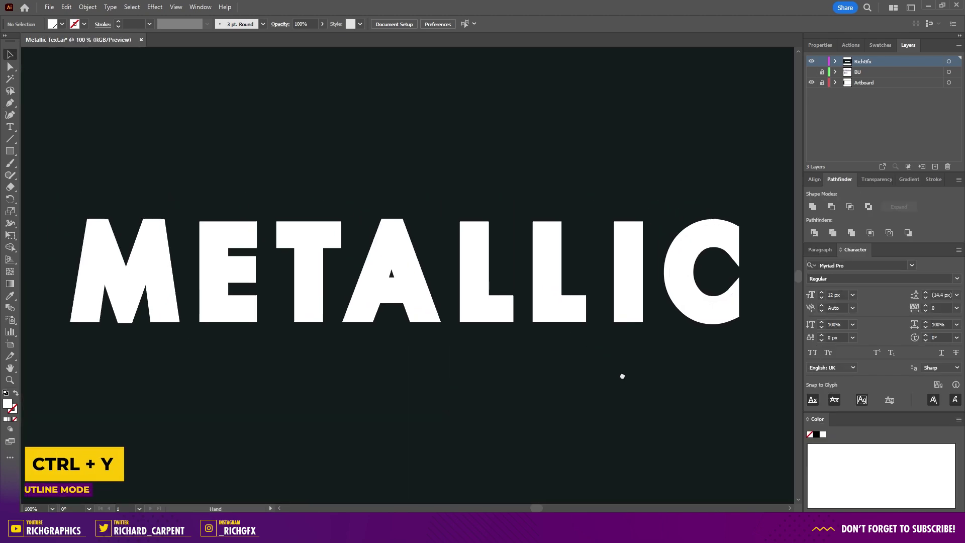
Select the whole word and separate the M's front face and bevel facets with the Shape Builder tool.
left_click_drag(767, 362, 57, 181)
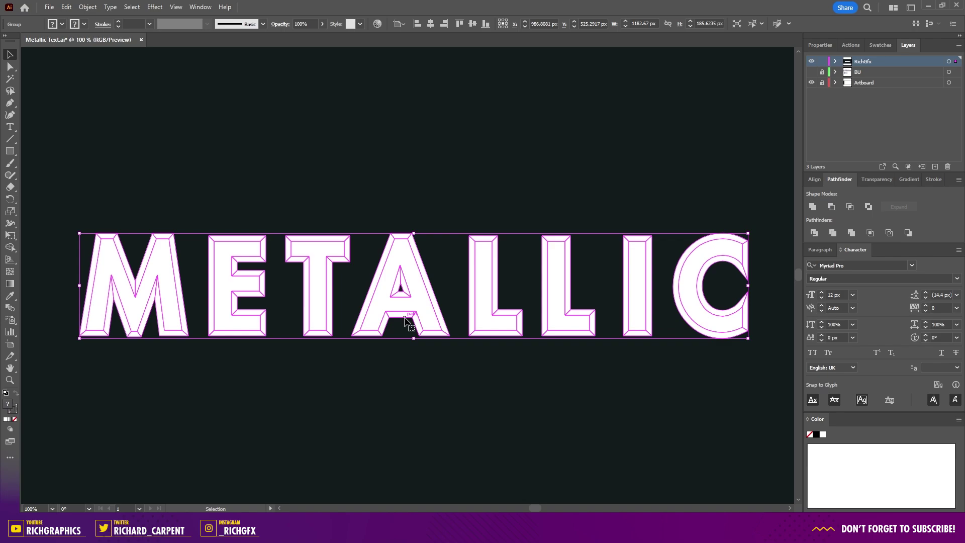
key("shift+m")
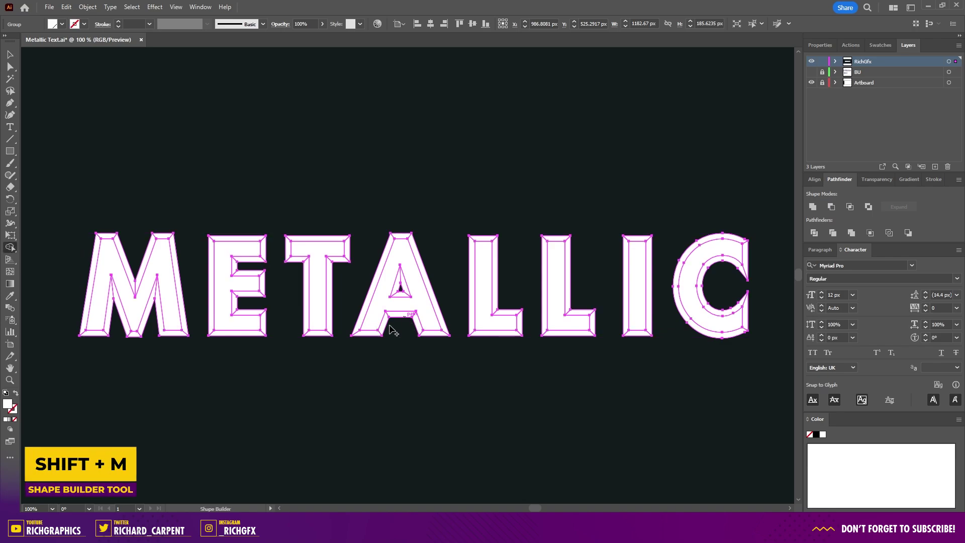
scroll(112, 274, "up", 2)
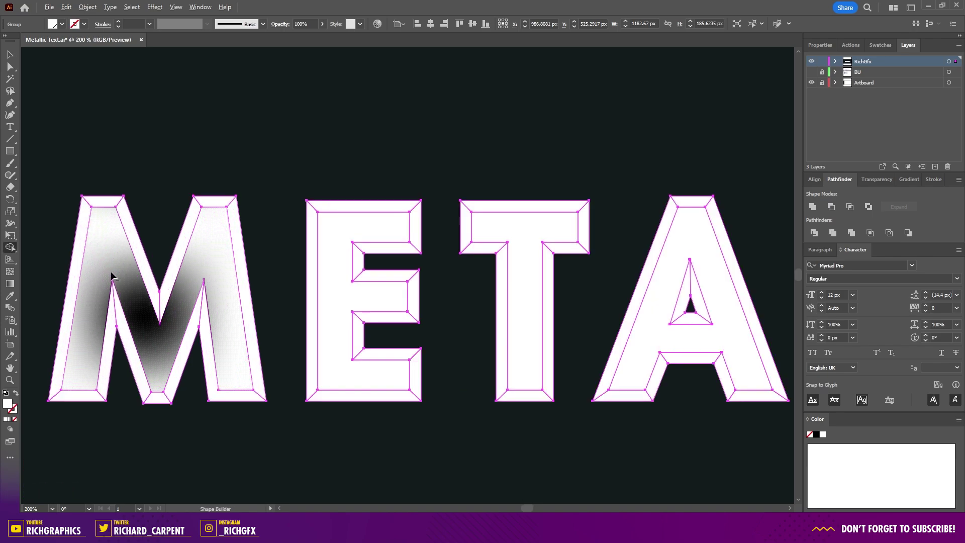
left_click(131, 242)
left_click(96, 200)
left_click(80, 238)
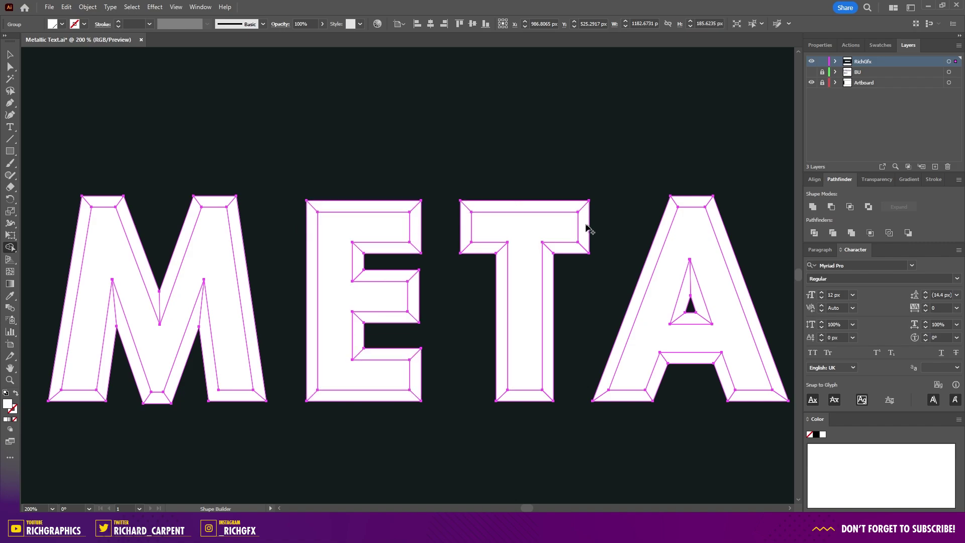
scroll(728, 274, "right", 5)
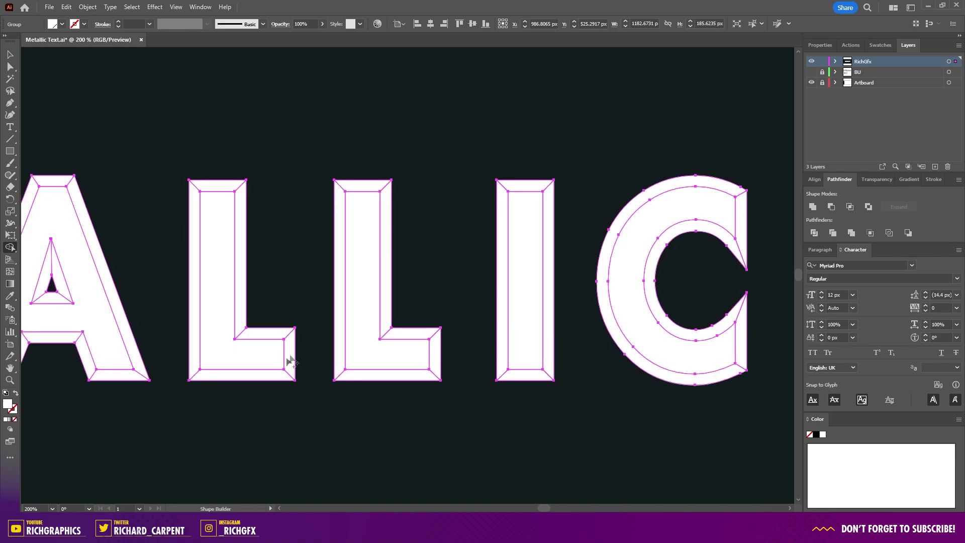
key("ctrl+1")
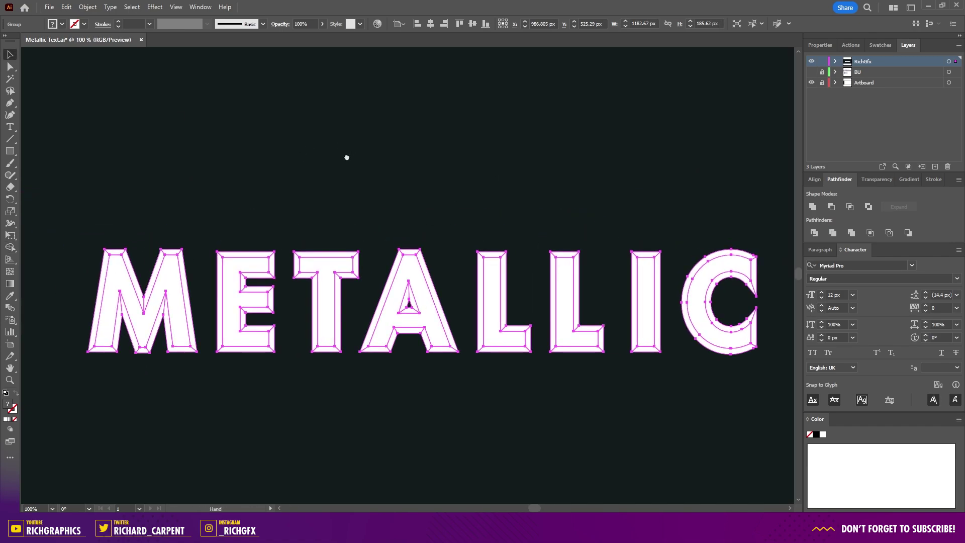
Ungroup the divided METALLIC lettering so its faces and bevel facets are separate objects.
left_click_drag(347, 157, 332, 157)
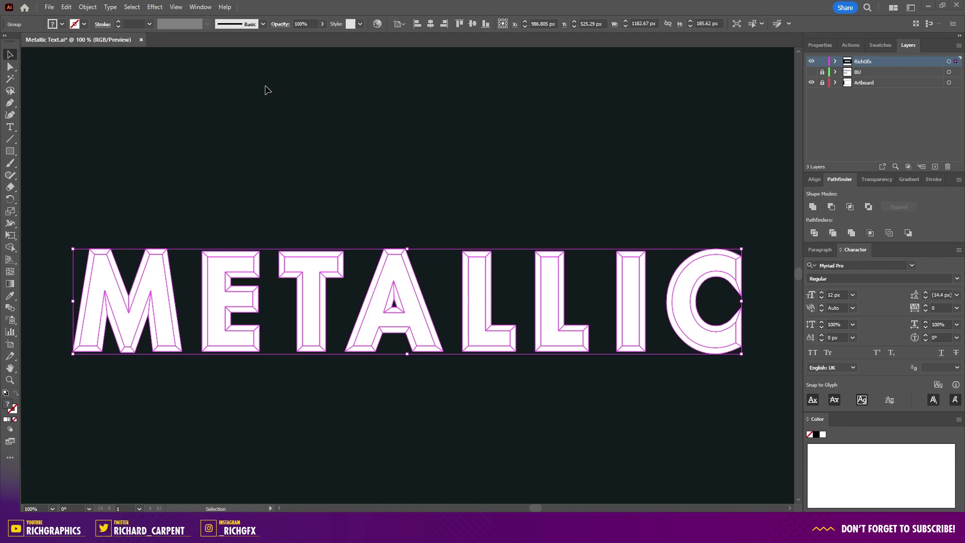
left_click(87, 7)
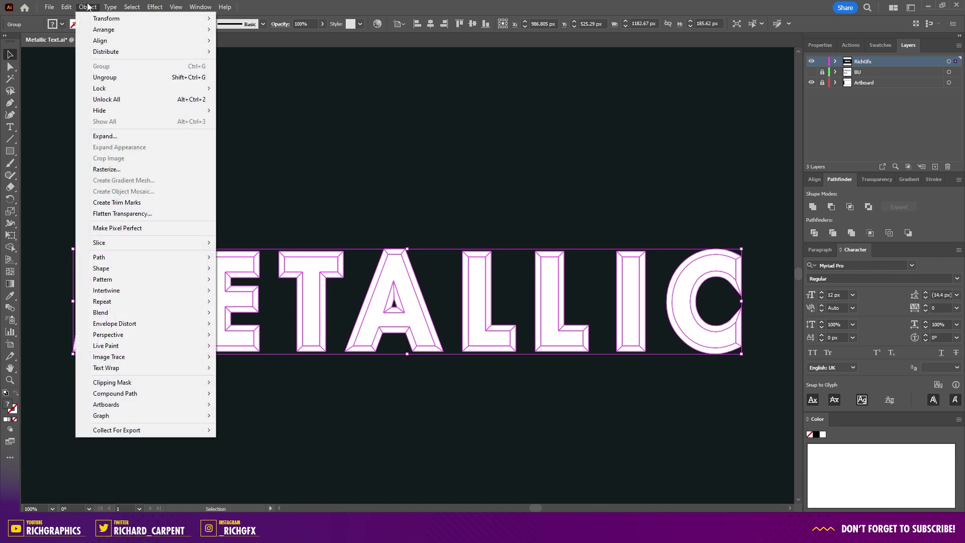
left_click(142, 77)
left_click(297, 231)
Try pulling the T's top bevel facet and a neighbouring facet away from the letter, undo both moves and clear the selection.
left_click_drag(309, 252, 317, 224)
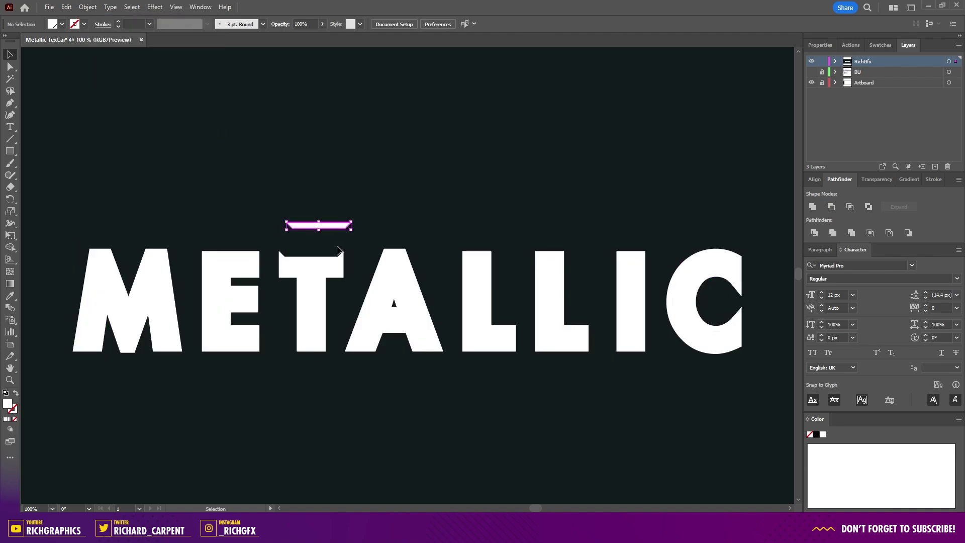
left_click_drag(342, 266, 353, 267)
key("ctrl+z")
key("ctrl+z")
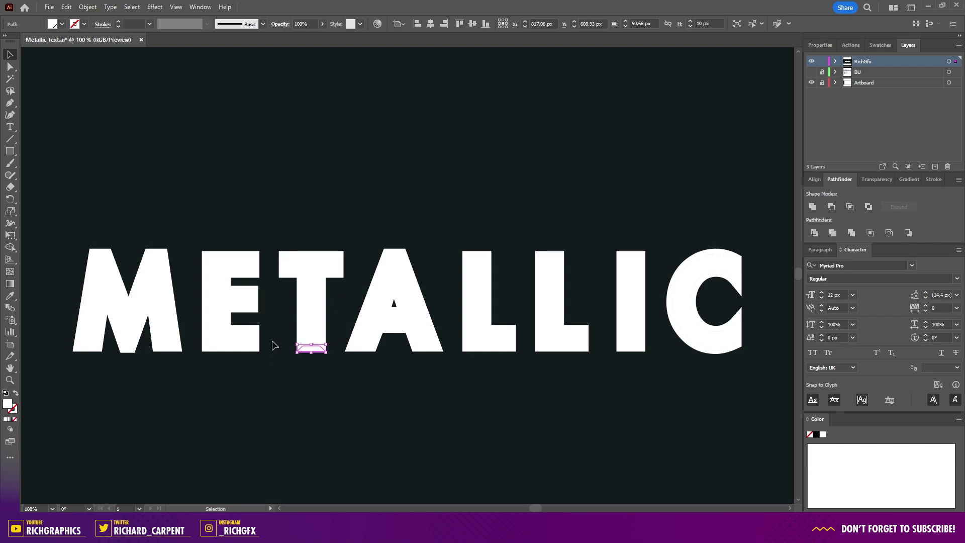
key("v")
left_click(280, 335)
Fill the inner front faces of all the letters in METALLIC with the purple swatch.
left_click(173, 297)
left_click(214, 295, "shift")
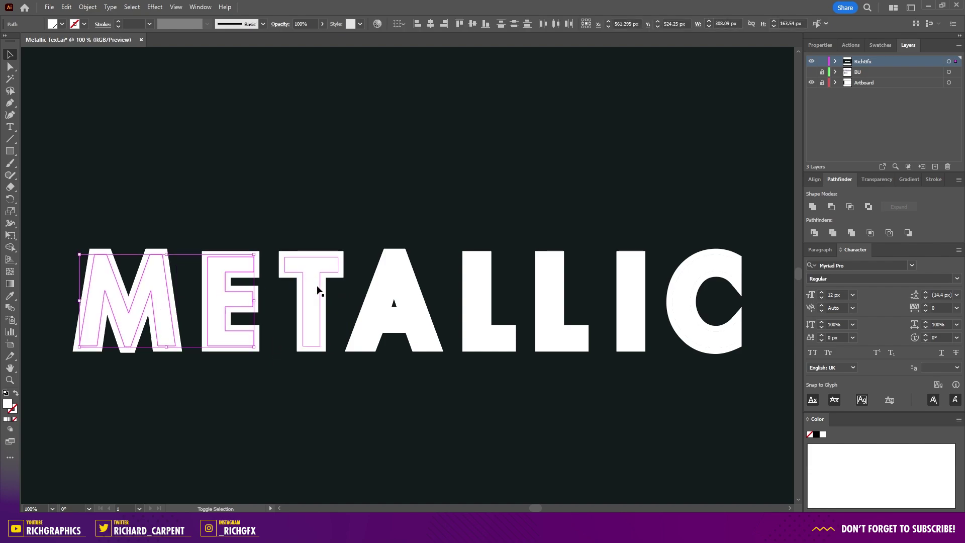
left_click(317, 282, "shift")
left_click(388, 296, "shift")
left_click(882, 46)
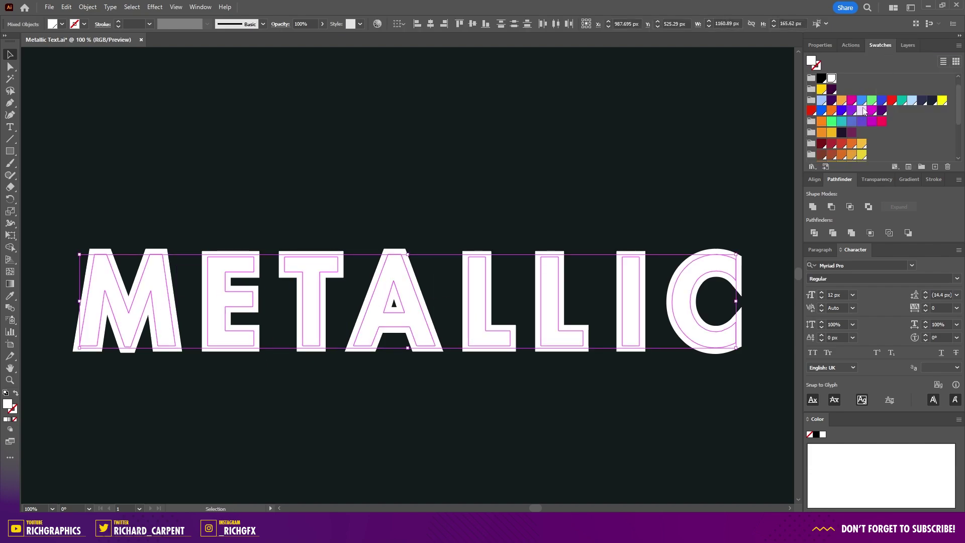
scroll(866, 134, "down", 3)
left_click(830, 154)
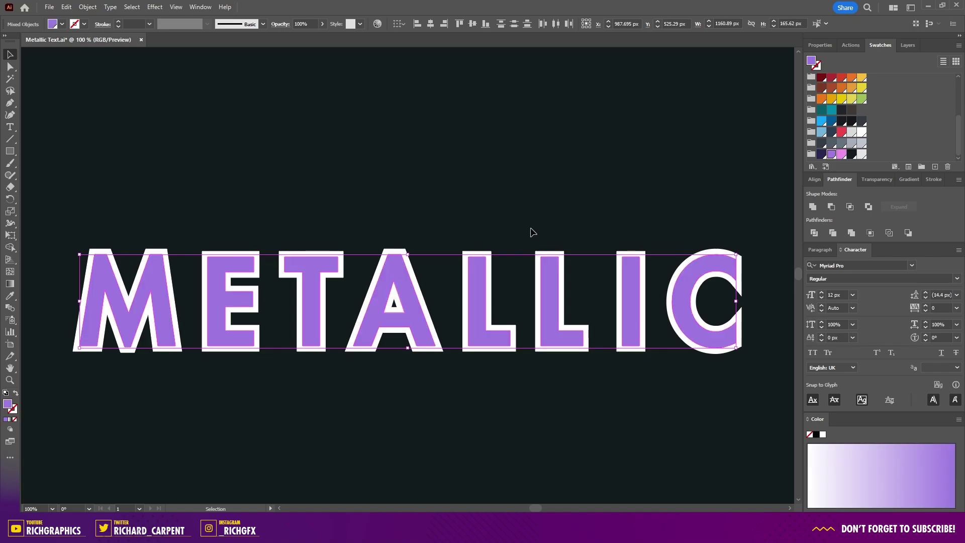
left_click(532, 231)
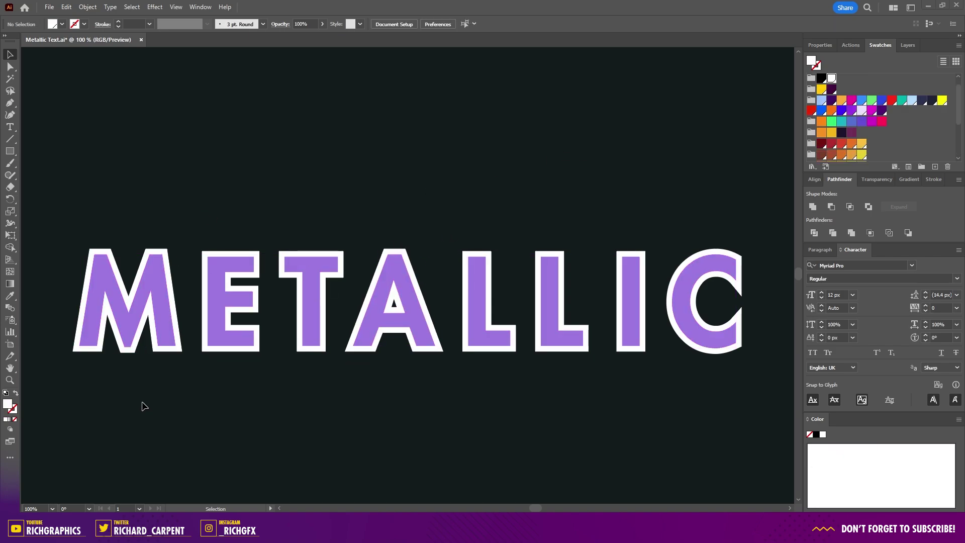
Apply a white-to-black linear gradient to the M's outer left facet and add three intermediate colour stops.
left_click(88, 278)
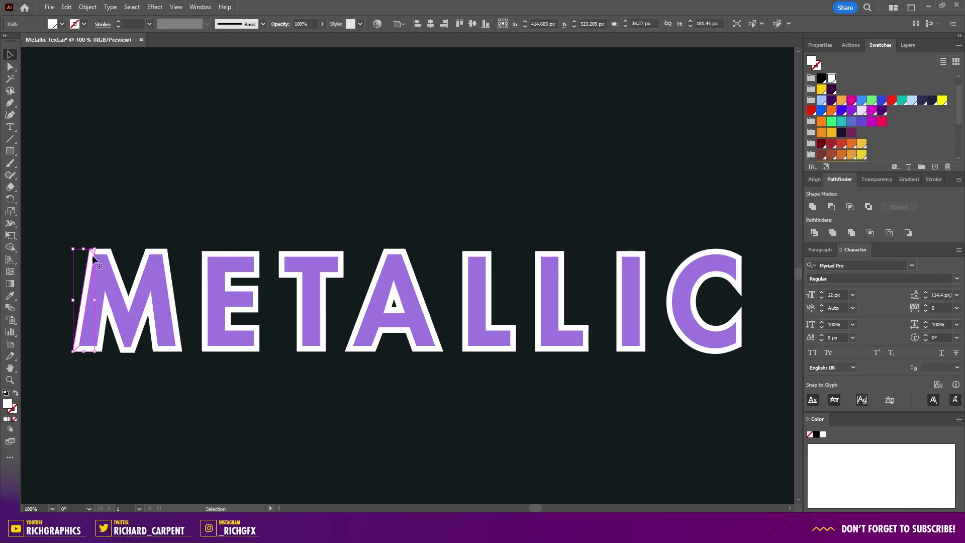
left_click(10, 420)
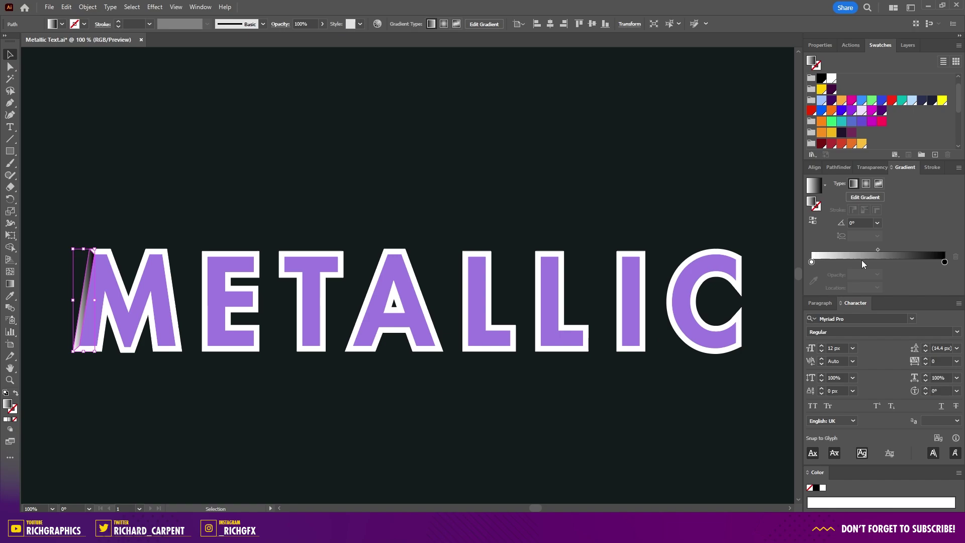
scroll(940, 143, "down", 5)
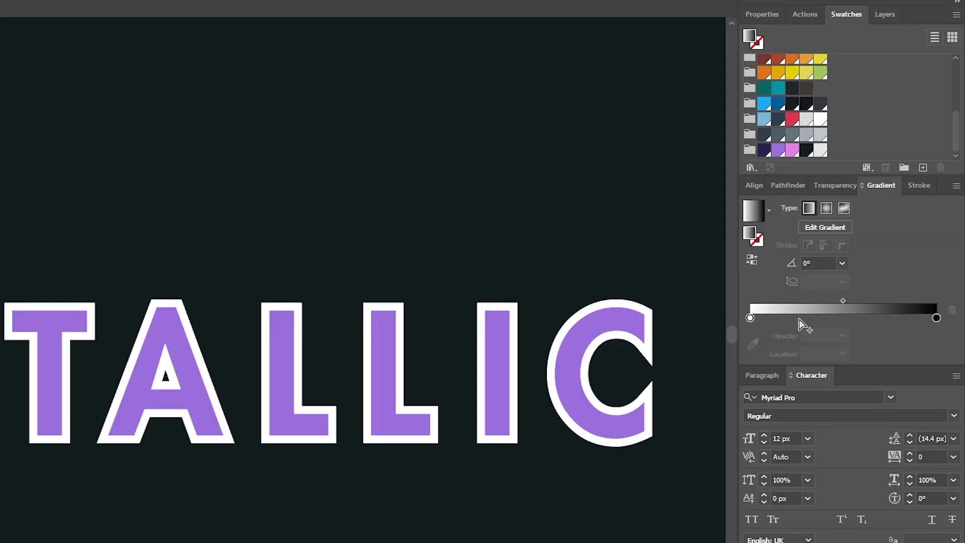
left_click(898, 319)
left_click(863, 319)
left_click(834, 319)
left_click(750, 318)
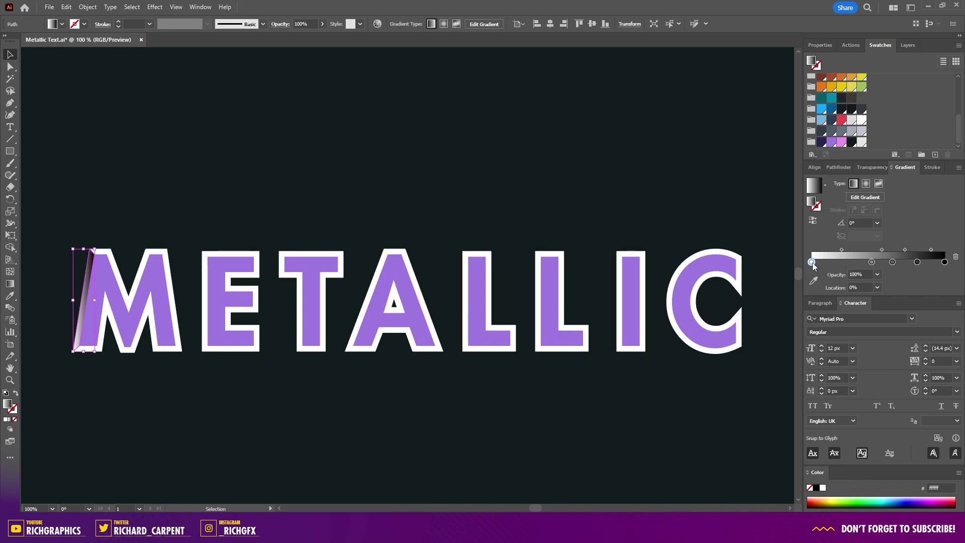
Spread the three intermediate stops along the gradient, placing the middle one at 50% and the darkest one at 75%.
left_click(871, 262)
left_click(864, 286)
type("50")
key("Return")
left_click(916, 262)
type("7")
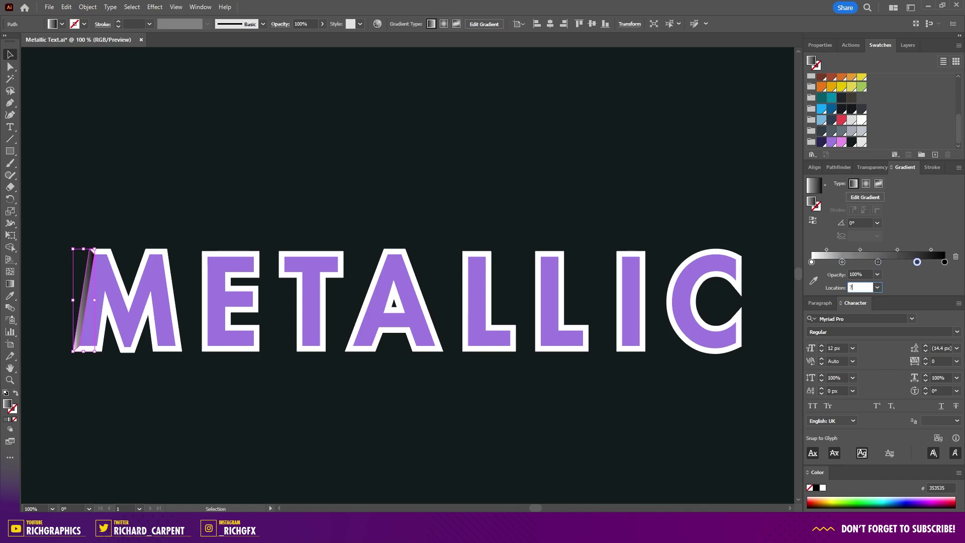
type("5")
key("Return")
Recolour the five gradient stops, from start to end, with the light grey, pink, purple, dark navy and near-black swatches.
left_click(944, 262)
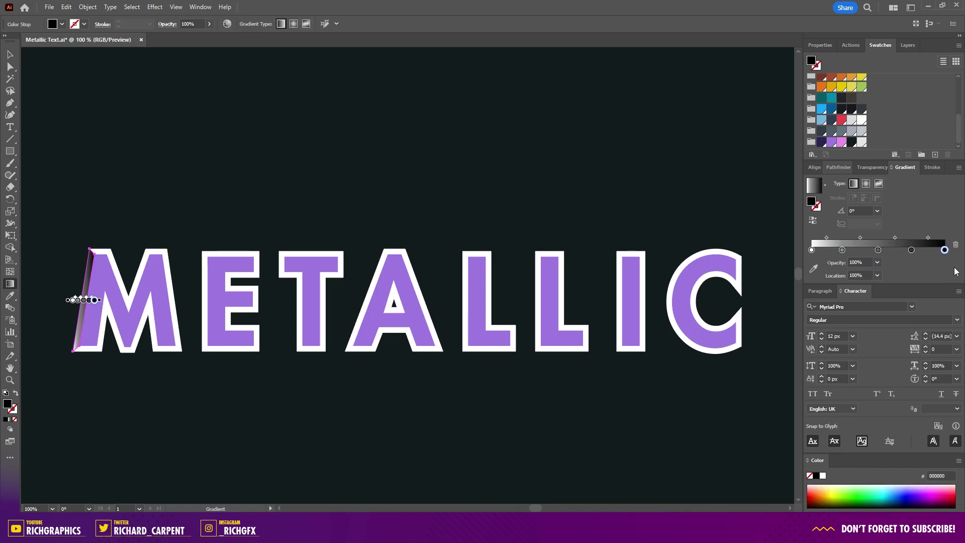
double_click(944, 250)
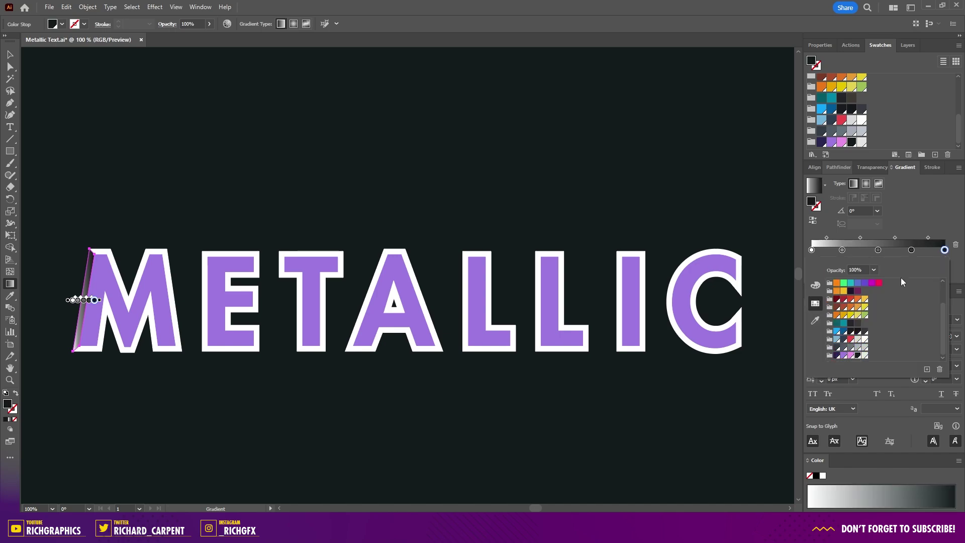
left_click(910, 250)
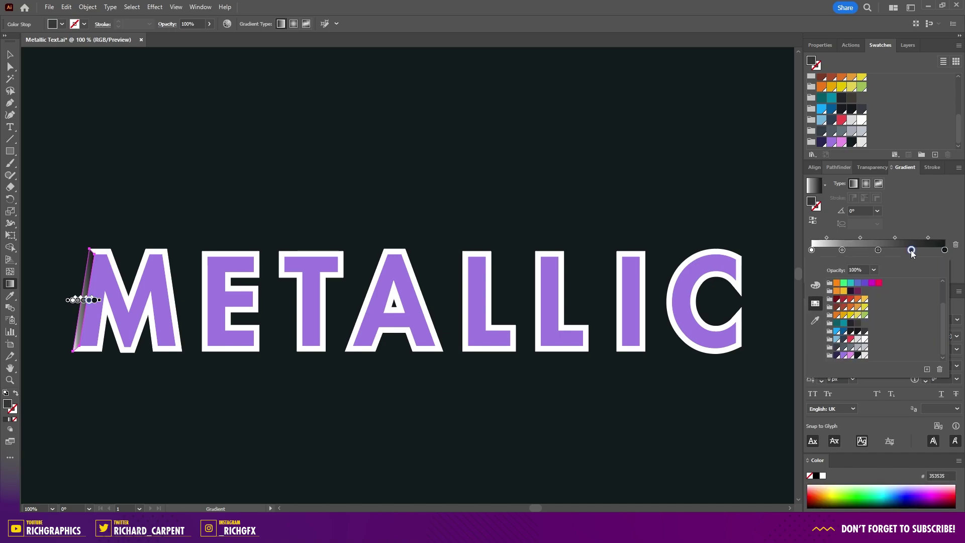
left_click(837, 355)
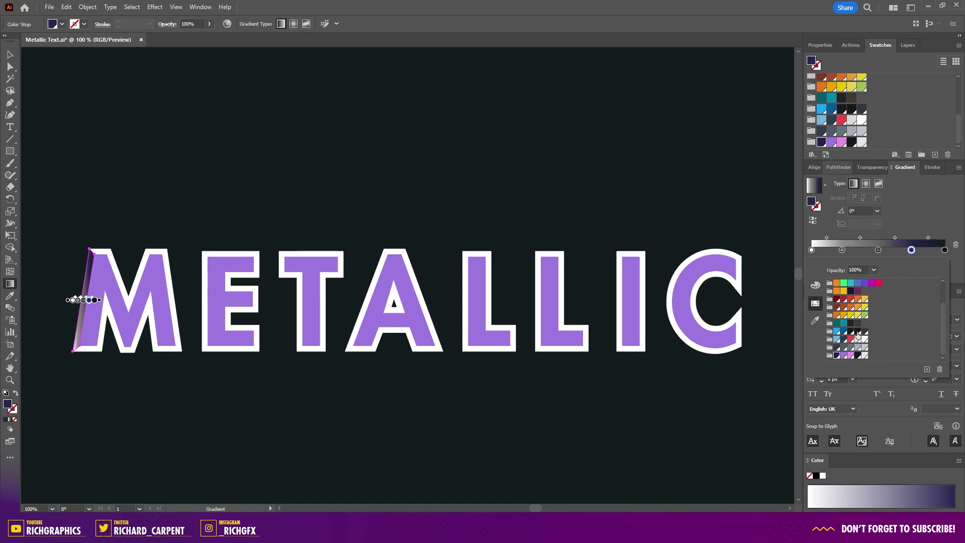
left_click(878, 250)
left_click(844, 355)
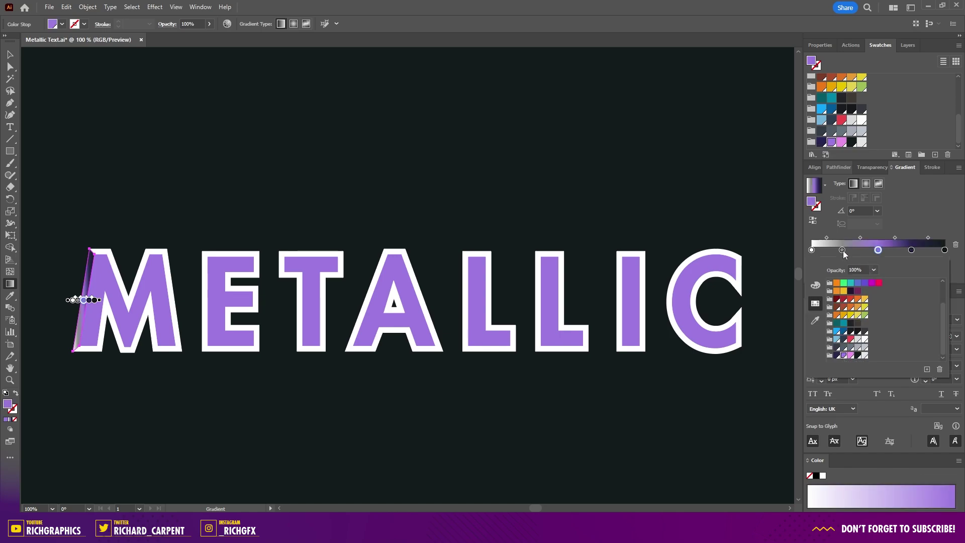
left_click(842, 251)
left_click(850, 356)
left_click(811, 250)
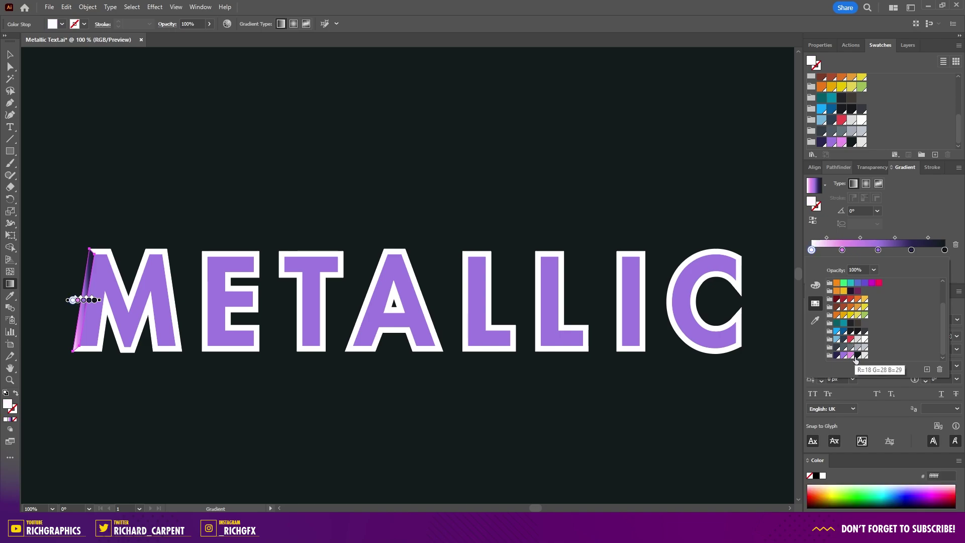
left_click(864, 355)
Set the gradient angle of the M's outer left facet to 90° and deselect it.
left_click(918, 216)
left_click(864, 211)
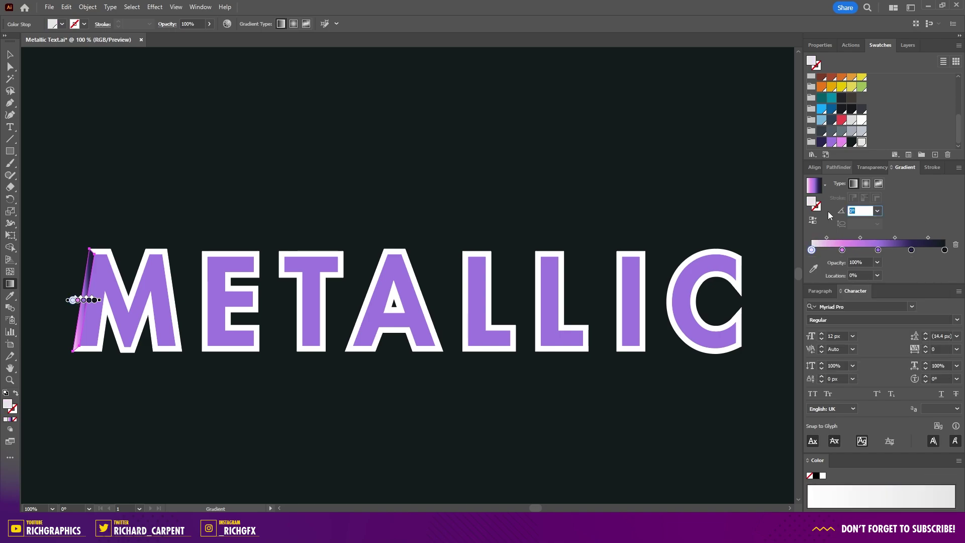
type("90")
key("Return")
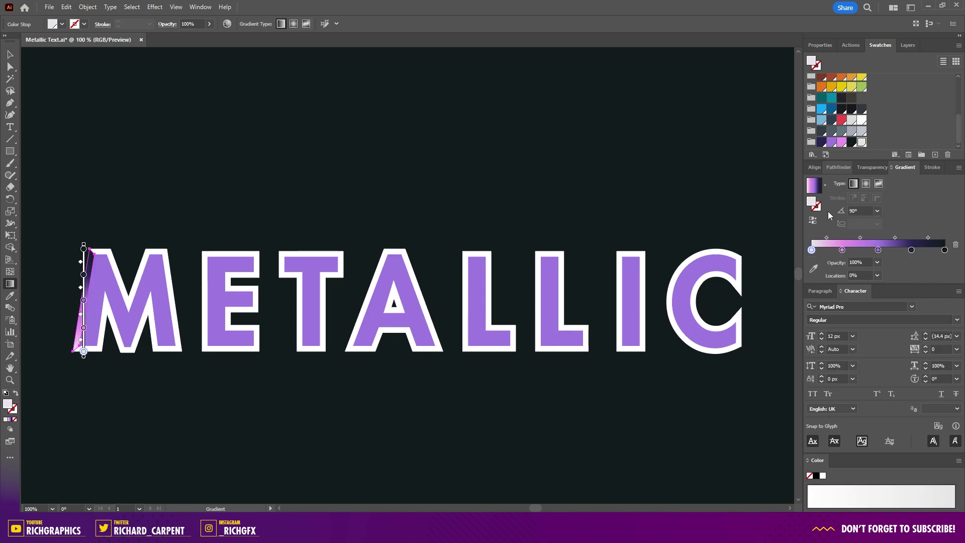
key("v")
key("ctrl+shift+a")
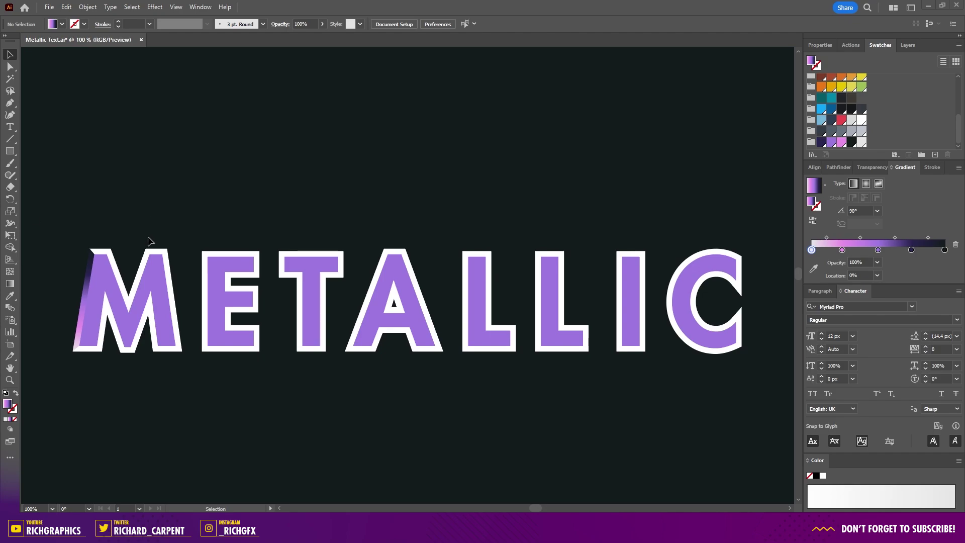
Select the M's remaining white bevel facets and copy the outer left facet's gradient onto them with the Eyedropper tool.
left_click(98, 251)
left_click(142, 276, "shift")
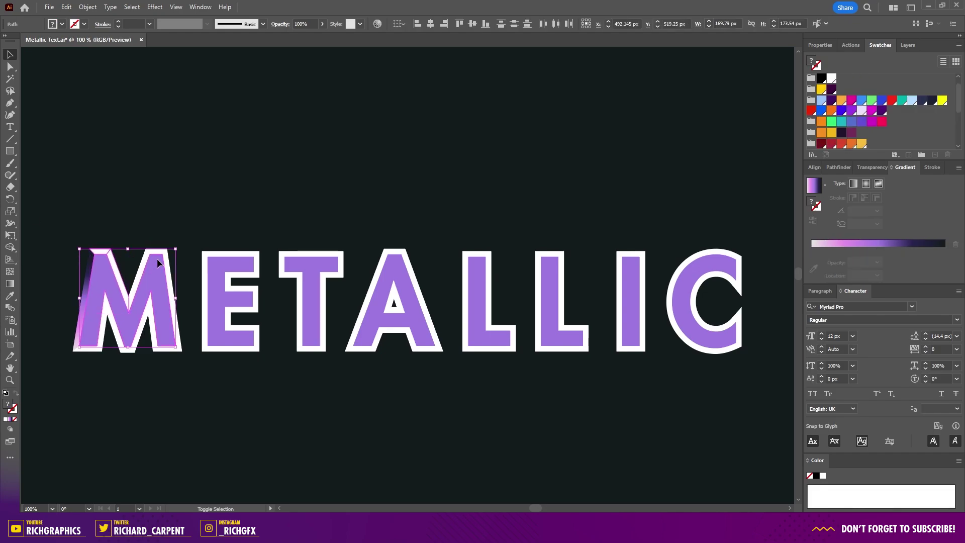
left_click(150, 271, "shift")
left_click(139, 276, "shift")
left_click(156, 251, "shift")
left_click(174, 312, "shift")
left_click(169, 348, "shift")
left_click(153, 326, "shift")
left_click(89, 348, "shift")
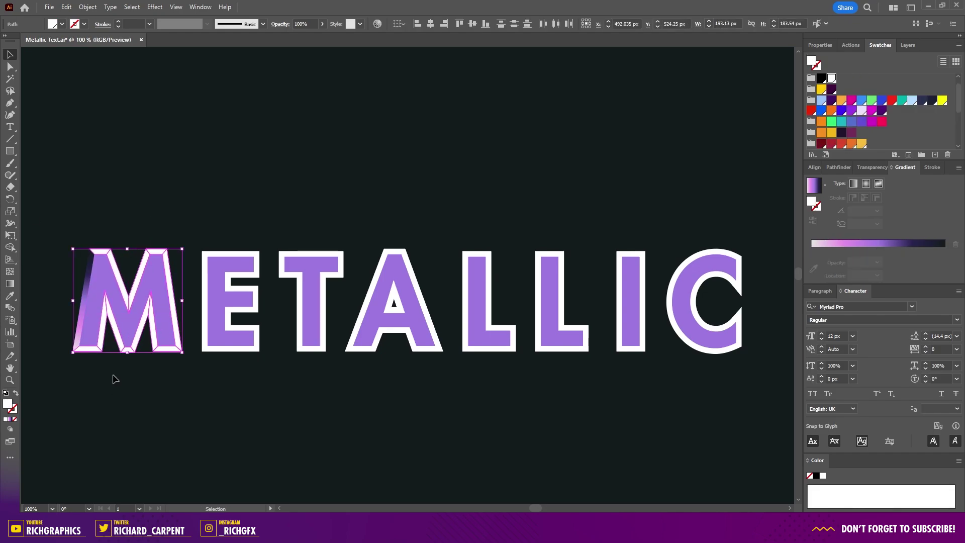
key("i")
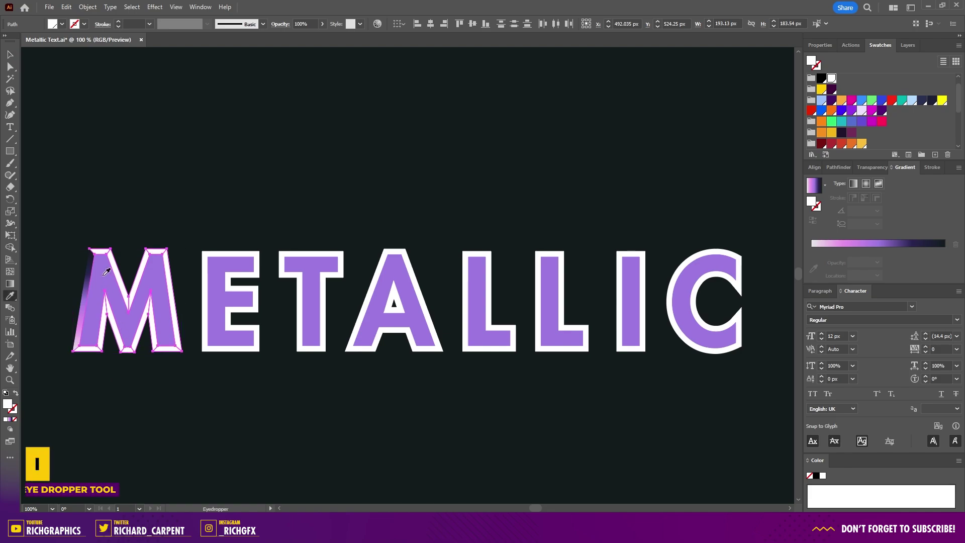
left_click(91, 272)
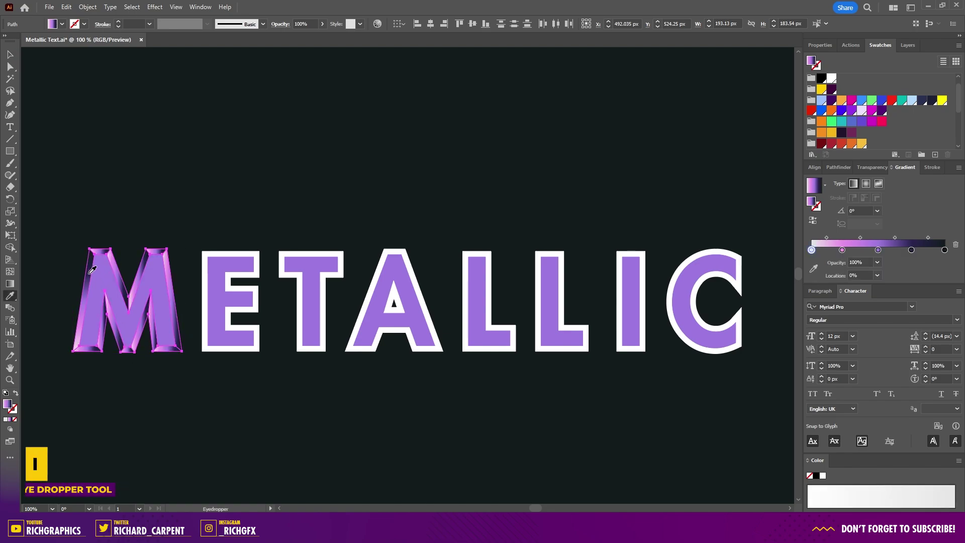
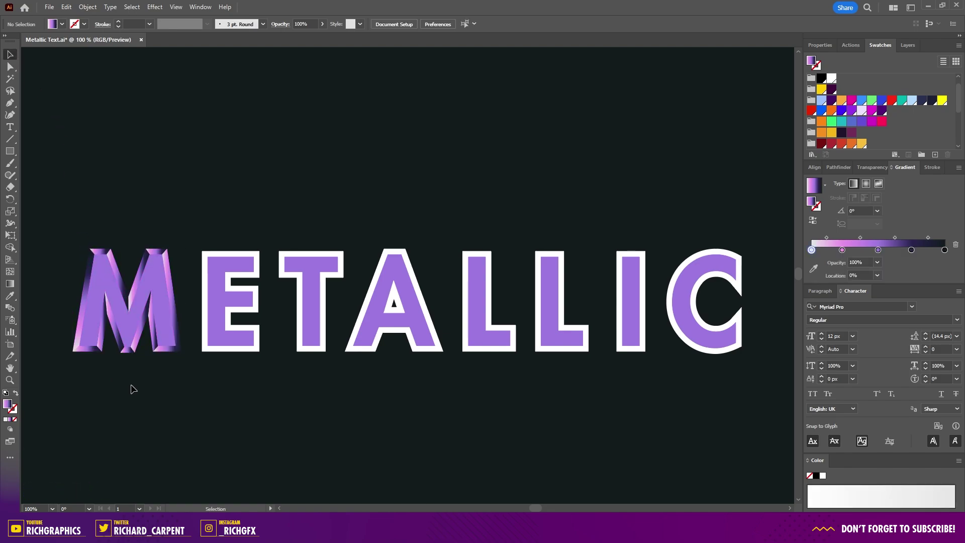
Reverse the gradients on the base and inner side of the M's right leg and on the right side of its central V.
scroll(81, 301, "up", 3)
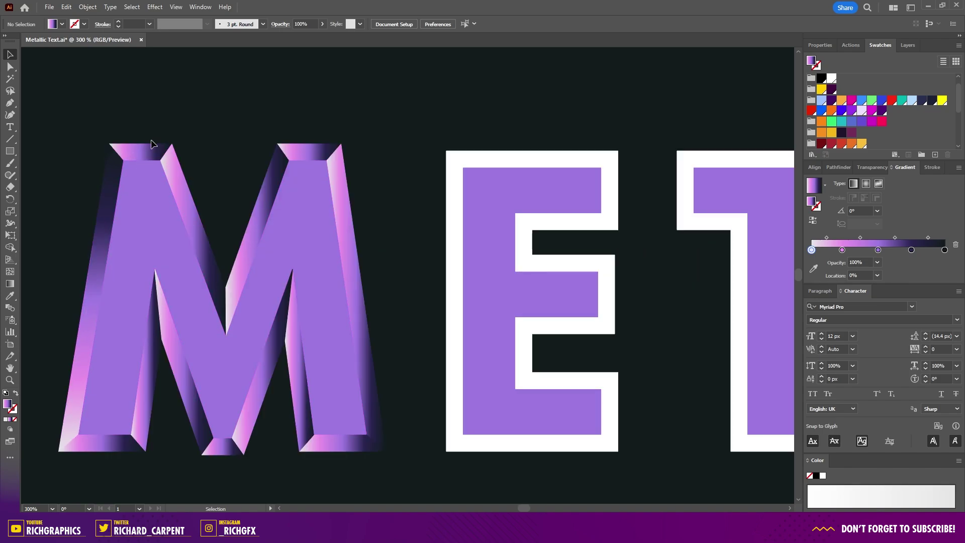
left_click(117, 163)
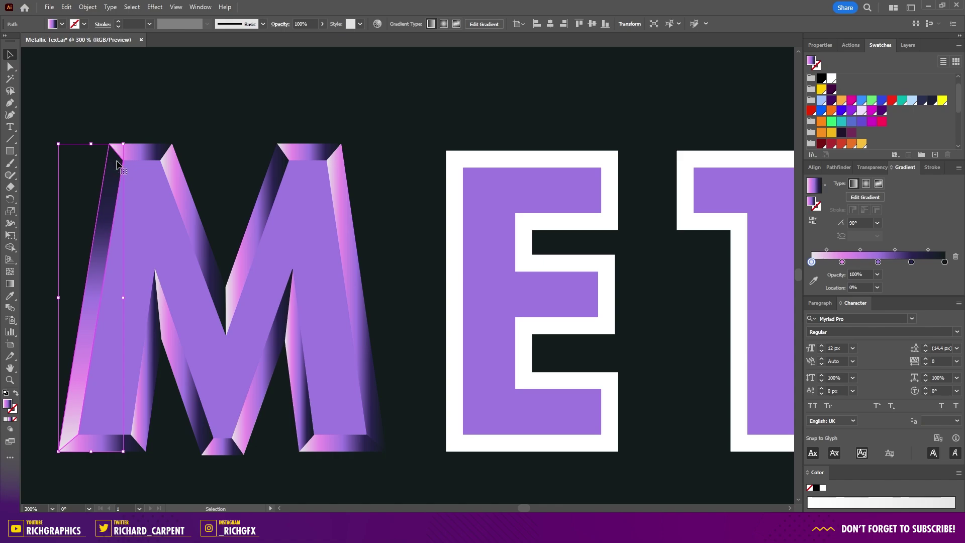
left_click(134, 152)
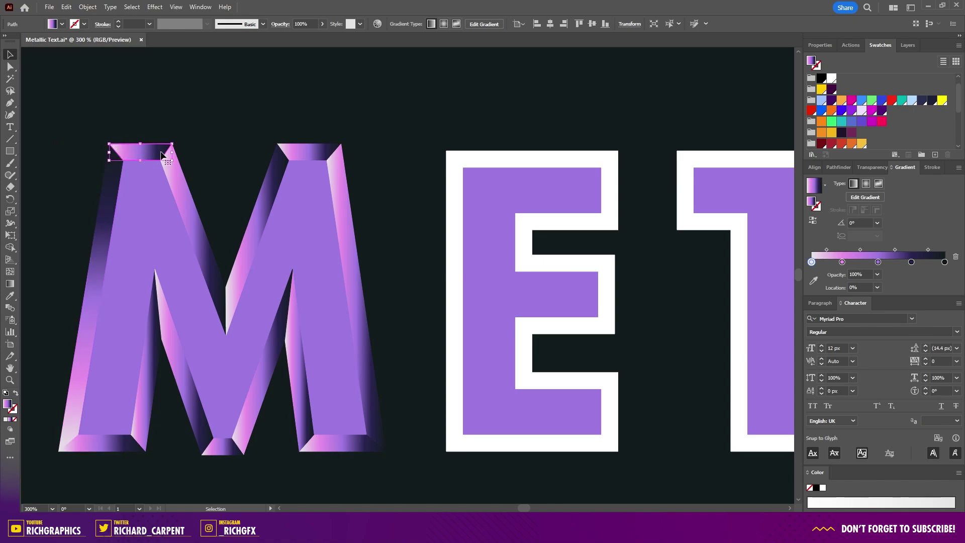
left_click(176, 171)
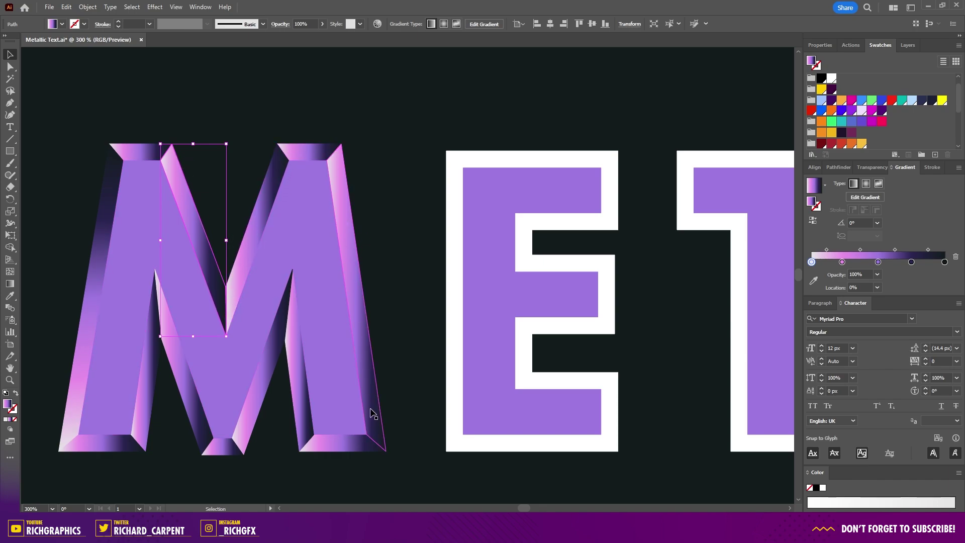
left_click(407, 366)
left_click(336, 446)
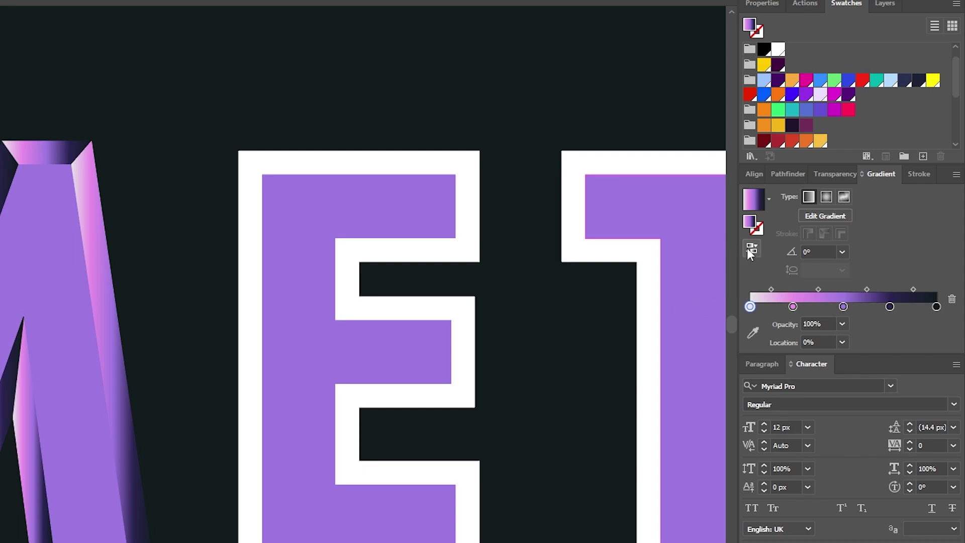
left_click(813, 219)
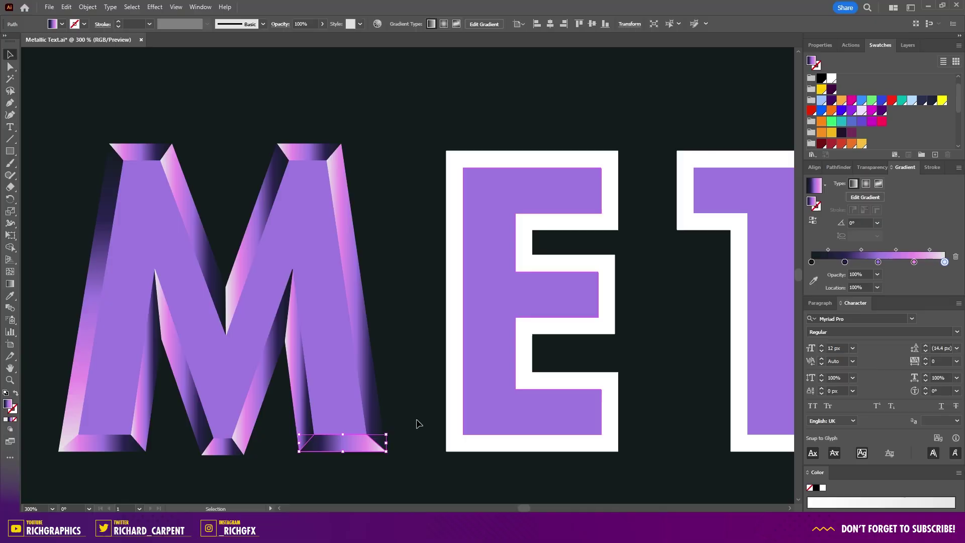
left_click(297, 407)
left_click(812, 221)
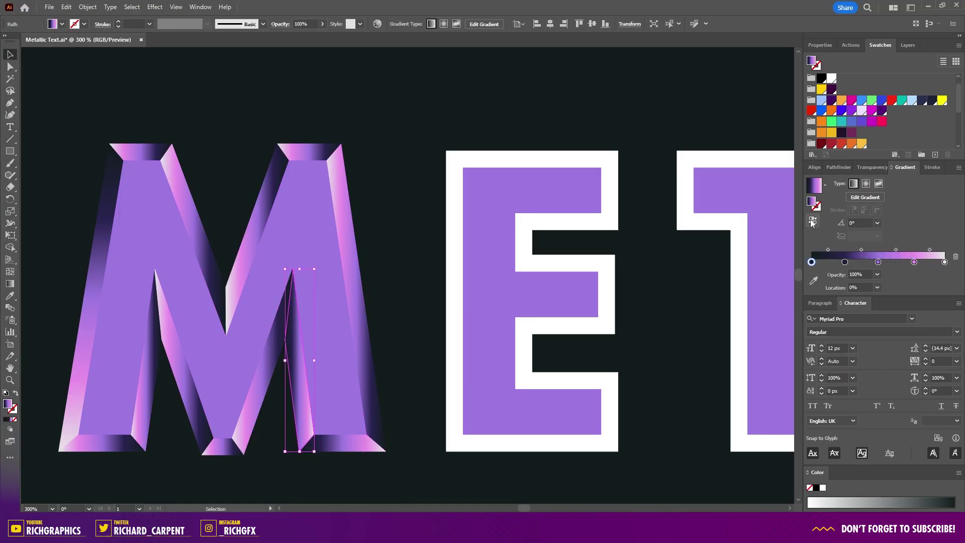
left_click(279, 375)
left_click(812, 221)
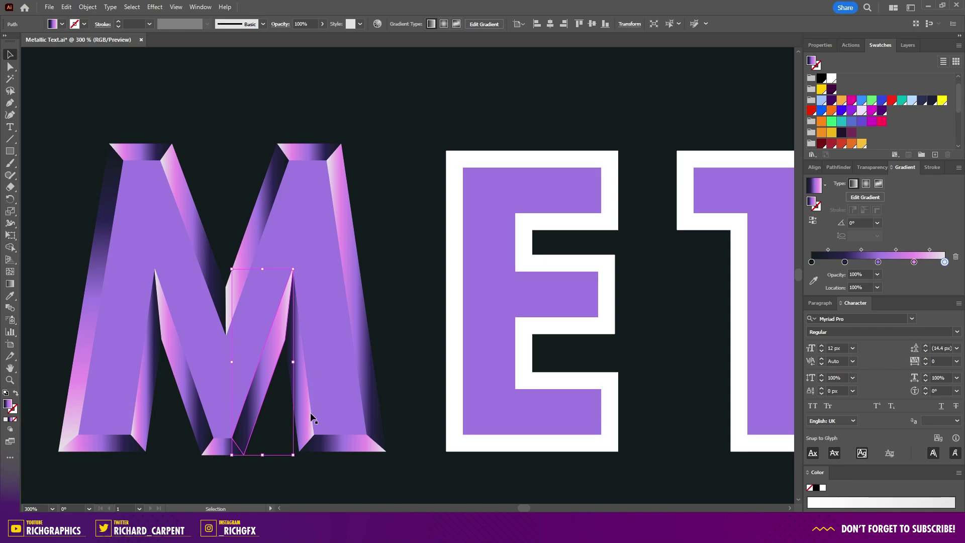
Reverse the gradients on the base and left side of the M's central V and on the inner side and base of its left leg.
left_click(214, 448)
left_click(812, 221)
left_click(185, 387)
left_click(812, 221)
left_click(145, 402)
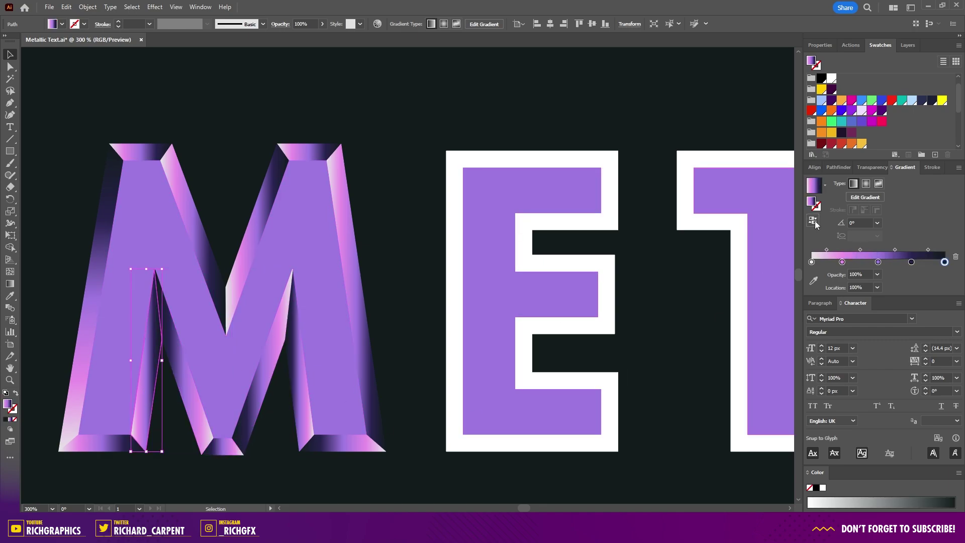
left_click(813, 221)
left_click(116, 443)
left_click(813, 221)
left_click(404, 473)
Fill the E's white bevel facets with the same gradient and set the gradient angle of its vertical facets to 90°.
scroll(404, 473, "down", 2)
left_click_drag(559, 500, 436, 432)
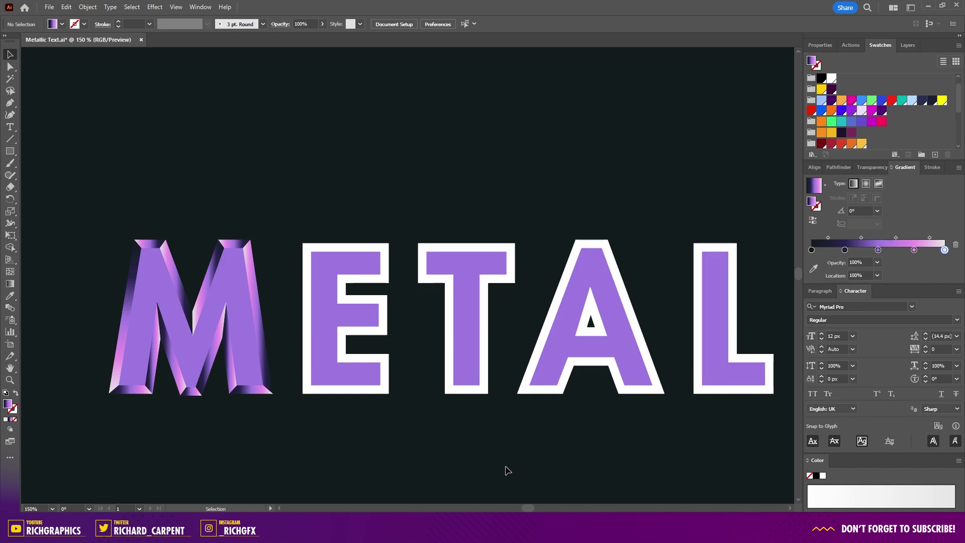
left_click_drag(295, 229, 402, 429)
left_click(814, 185)
left_click(307, 317)
left_click(842, 222)
type("90")
key("Return")
scroll(396, 260, "up", 1)
Reverse the gradients on the end facets of the E's upper, middle and lower arms.
left_click(381, 267)
left_click(812, 221)
left_click(379, 334)
left_click(812, 221)
left_click(381, 417)
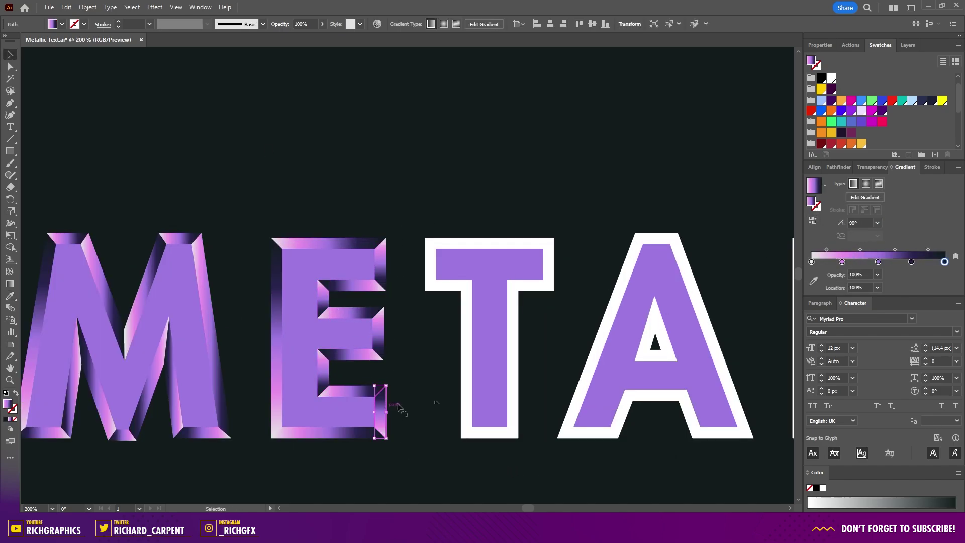
left_click(812, 221)
Select the T's bevel facets, copy the gradient of the E's middle arm end onto them with the Eyedropper tool, and deselect.
left_click_drag(243, 211, 368, 439)
key("i")
left_click(199, 321)
key("v")
left_click(668, 124)
Set the gradient angle of the T's top and base facets to 0° and reverse the gradients on the stem's right side and base.
left_click(312, 231)
left_click(841, 222)
type("0")
left_click(311, 421)
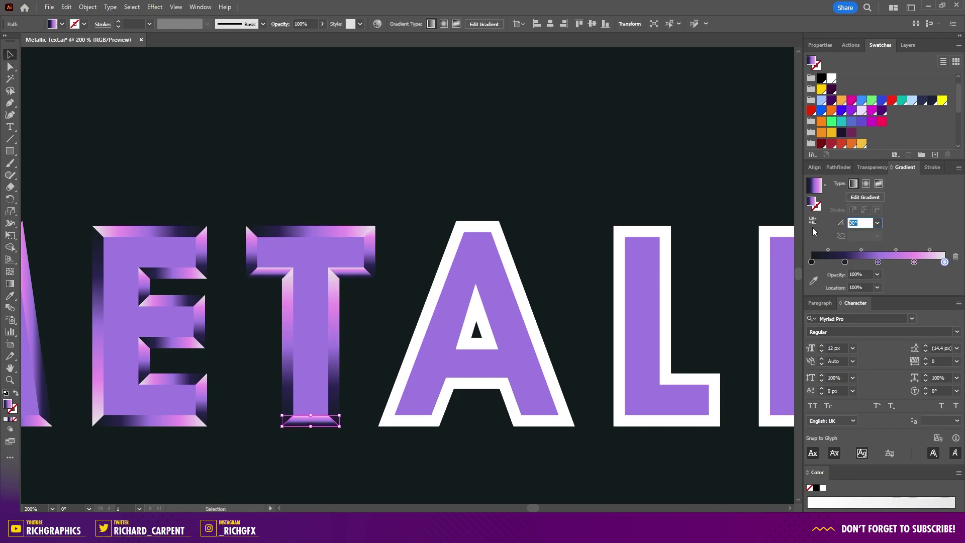
left_click(334, 347)
left_click(813, 221)
left_click(327, 421)
left_click(812, 220)
Select the A's bevel facets and copy the gradient from the right side of the T's stem onto them with the Eyedropper tool.
left_click_drag(420, 206, 565, 444)
key("i")
left_click(334, 346)
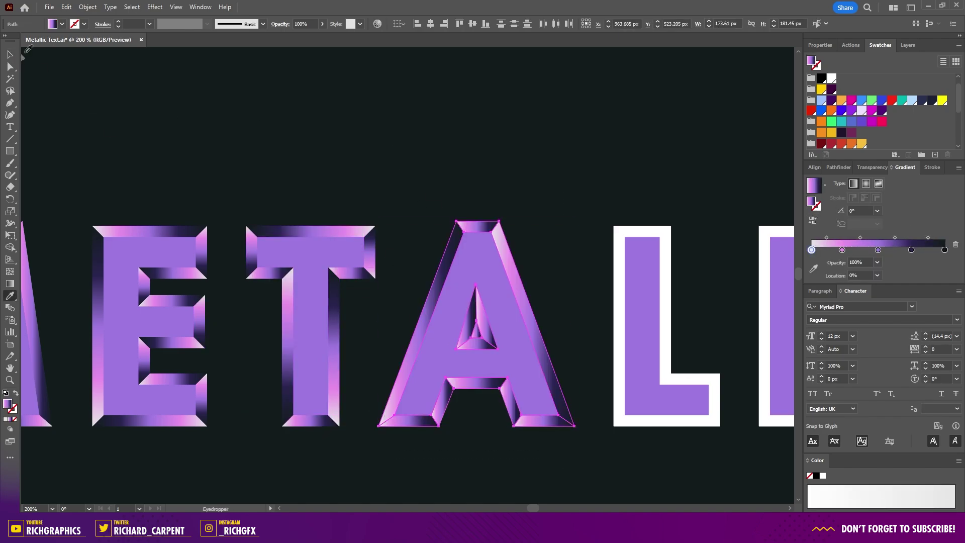
Reverse the gradient on the base of the A's left leg and delete the small shape inside its counter.
left_click(10, 54)
left_click(511, 402)
left_click(408, 421)
left_click(813, 221)
left_click(476, 333)
key("Delete")
Select the first L's bevel facets and copy the gradient from the A's right leg base onto them with the Eyedropper tool.
left_click_drag(603, 346, 304, 341)
left_click_drag(298, 205, 432, 441)
key("i")
left_click(245, 415)
key("v")
Reverse the gradients on the right side of the first L's stem and on its base facet.
left_click(366, 301)
left_click(812, 221)
left_click(374, 417)
left_click(812, 221)
Copy the gradient onto the second L's bevel facets with the Eyedropper tool and reverse it on the left side and top facets.
left_click_drag(445, 203, 577, 441)
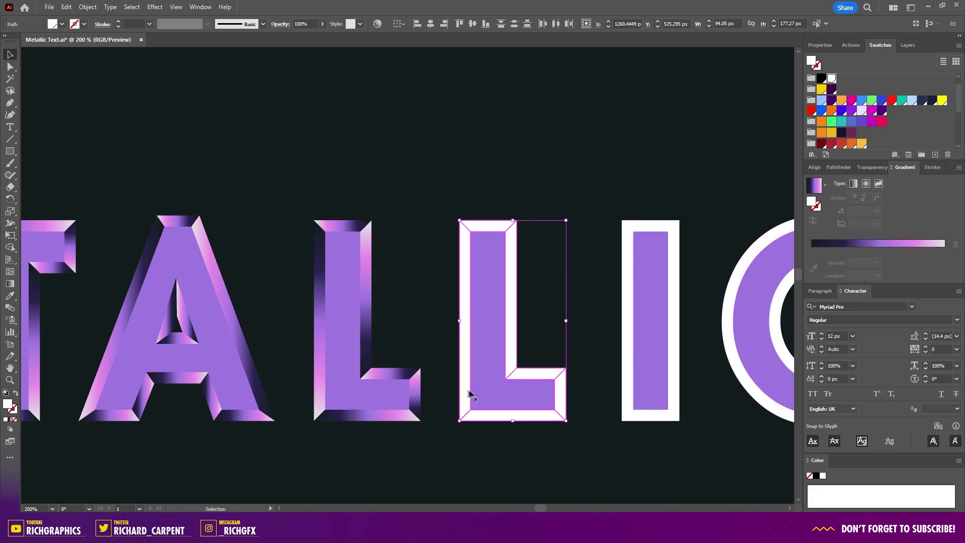
key("i")
left_click(465, 322)
left_click(810, 223)
left_click(492, 226)
left_click(812, 221)
Copy the second L's base gradient onto the I's bevel facets with the Eyedropper tool and set its side facets to 90°.
left_click_drag(698, 454, 426, 455)
left_click_drag(332, 203, 427, 442)
key("i")
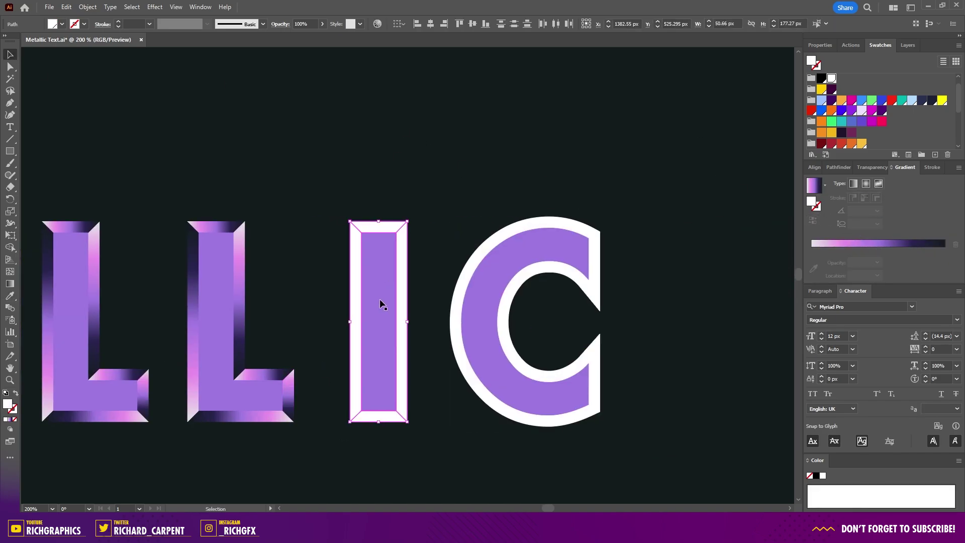
left_click(240, 416)
type("90")
Reverse the gradients on the I's side and top facets.
left_click(813, 221)
left_click(377, 226)
left_click(813, 221)
left_click(401, 314)
left_click(812, 221)
Select the C's bevel facets, copy the I's base gradient onto them with the Eyedropper tool, and deselect.
left_click_drag(437, 201, 628, 442)
key("i")
left_click(378, 417)
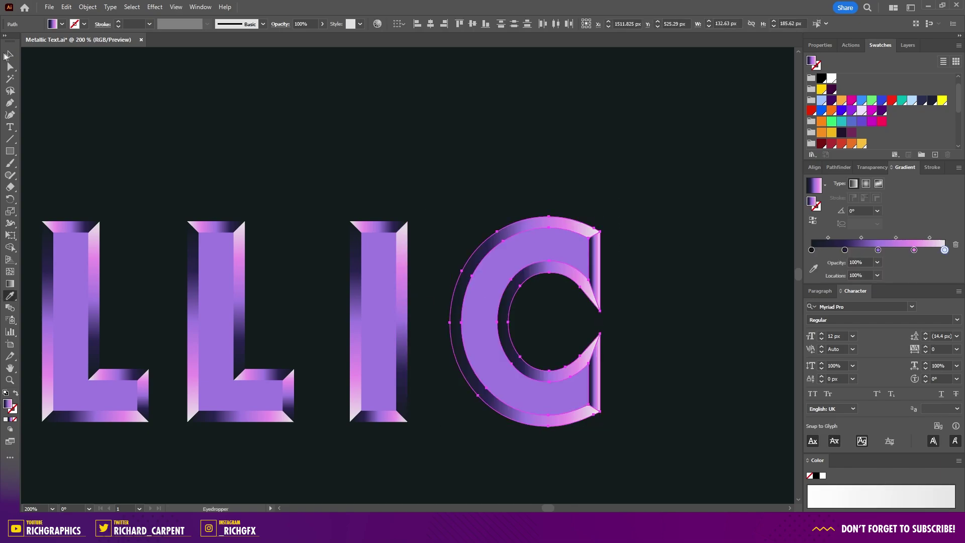
left_click(575, 277)
left_click(692, 317)
key("ctrl+1")
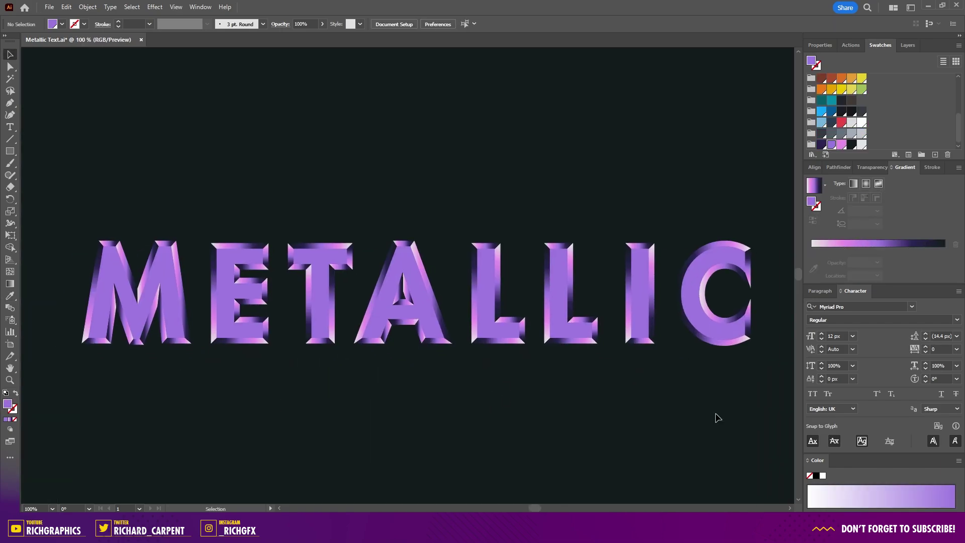
Fill all the purple letter faces with white and place a duplicate of them above the bevelled word.
left_click(691, 312)
left_click(646, 301, "shift")
left_click(559, 309, "shift")
left_click(481, 318, "shift")
left_click(425, 315, "shift")
left_click(321, 310, "shift")
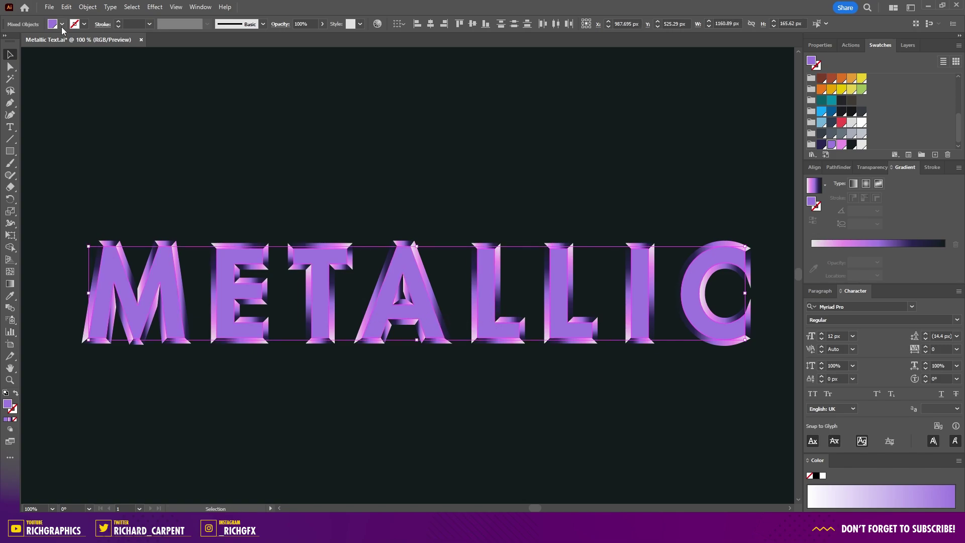
left_click(62, 25)
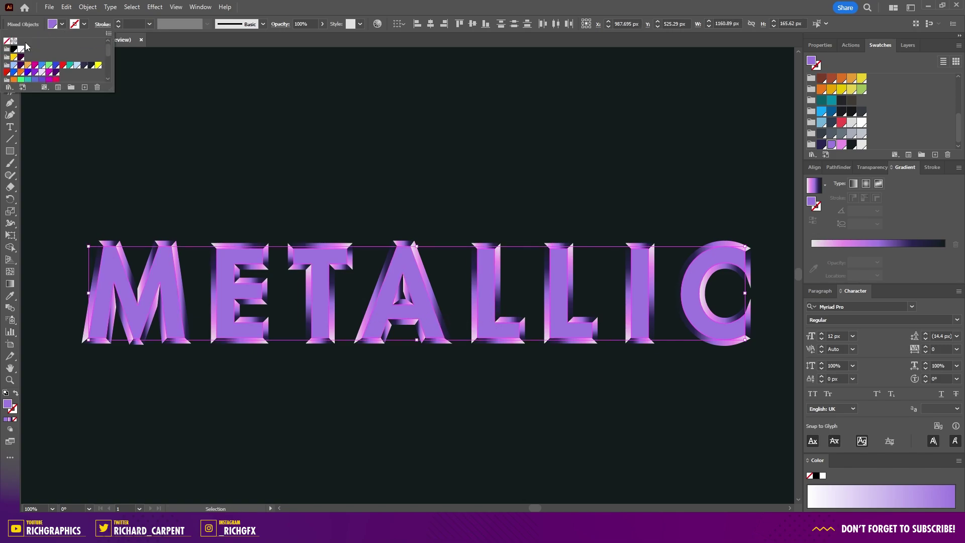
left_click(20, 49)
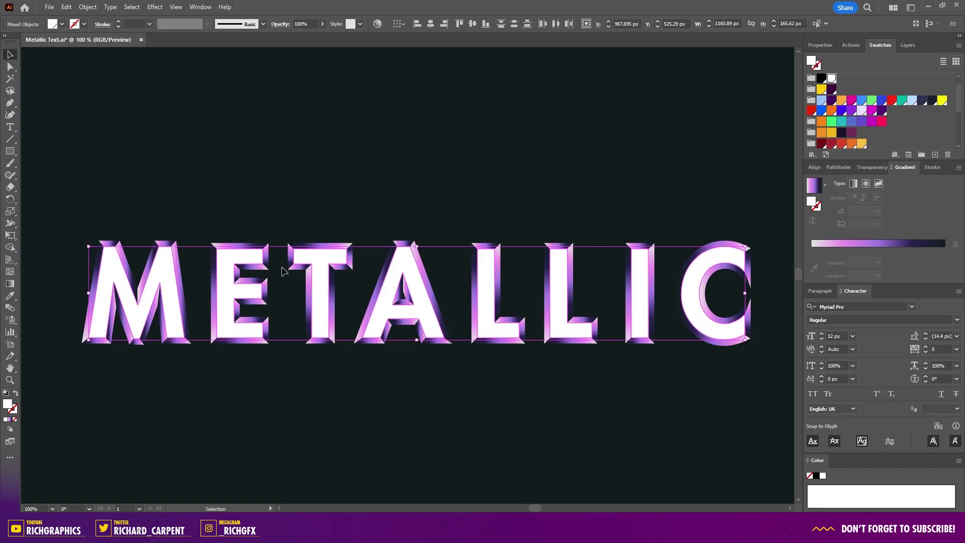
left_click_drag(227, 291, 244, 139)
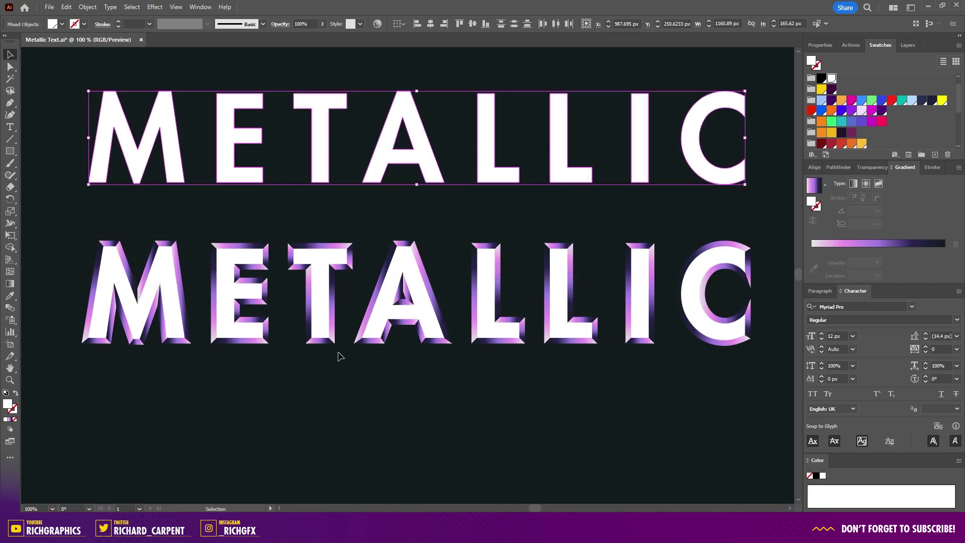
Select all the white letter faces within the bevelled word and copy the M's bevel gradient onto them with the Eyedropper tool.
left_click(168, 276)
left_click(226, 265, "shift")
left_click(316, 260, "shift")
left_click(406, 264, "shift")
left_click(485, 276, "shift")
left_click(555, 284, "shift")
left_click(638, 289, "shift")
left_click(692, 297, "shift")
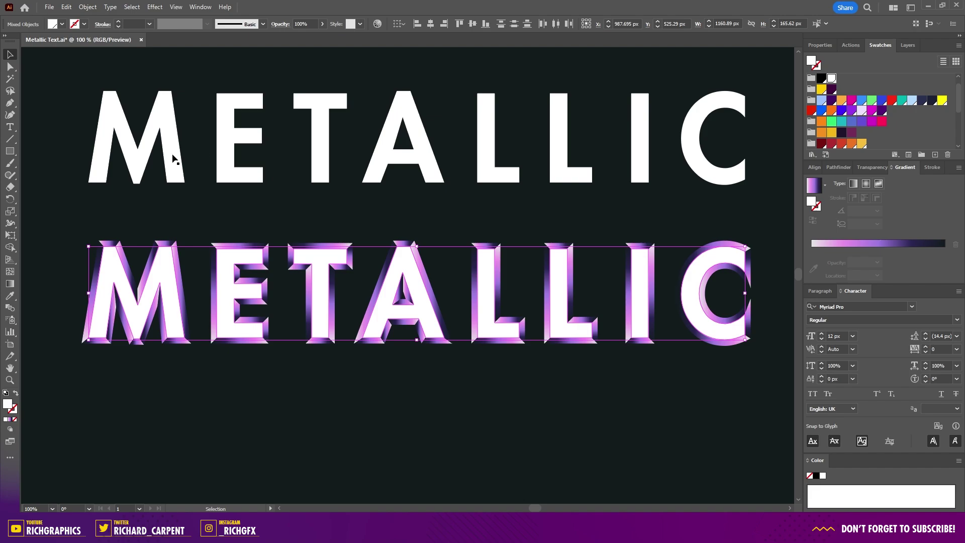
key("i")
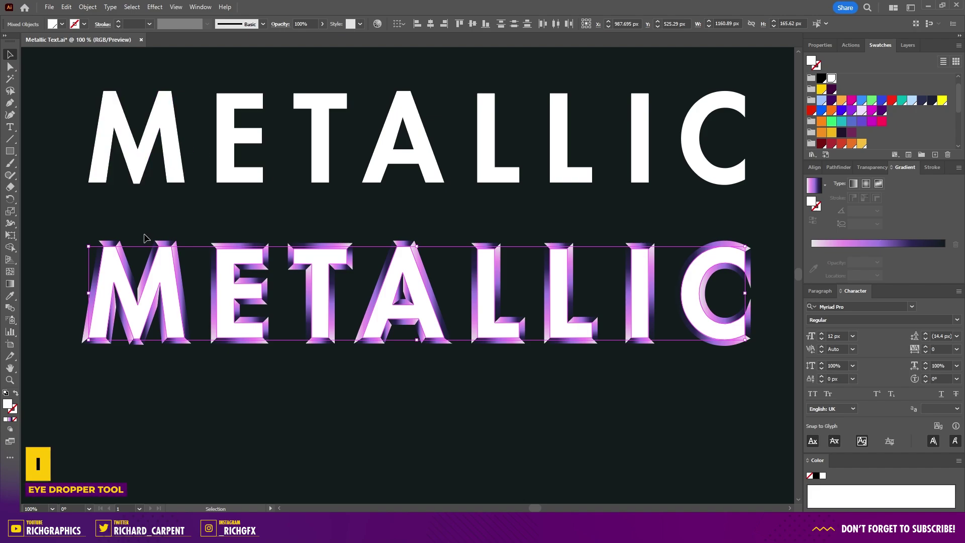
left_click(125, 255)
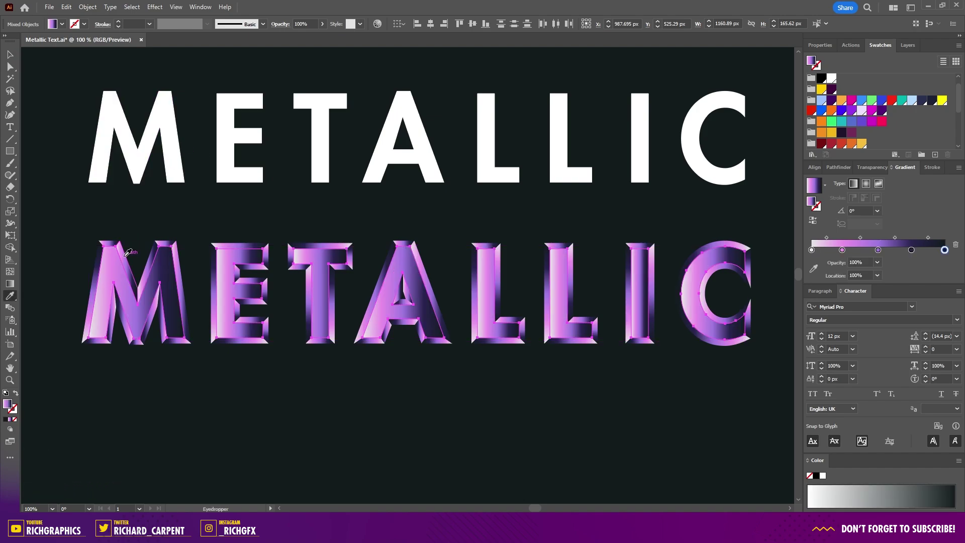
Set the gradient angle of the selected letter faces to 90° and deselect them.
left_click(12, 56)
left_click(829, 211)
type("90")
key("Return")
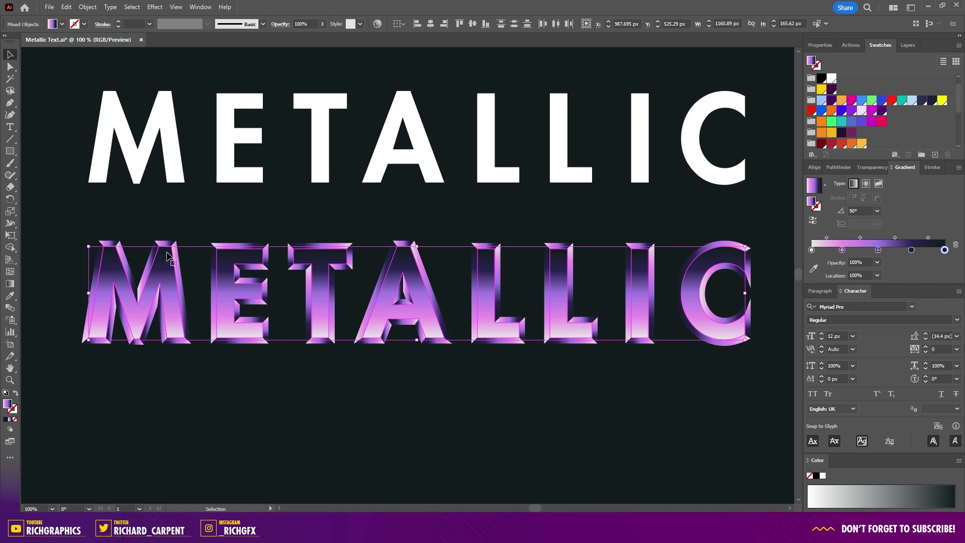
left_click(706, 223)
Draw a horizontal line about 232 px long below the M with the Pen tool and give it a white stroke without fill.
key("p")
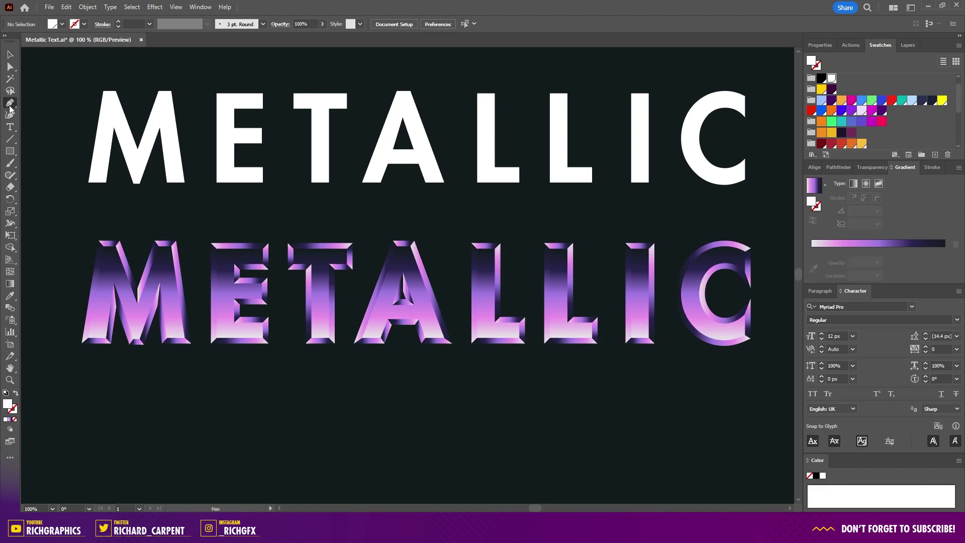
left_click(81, 337)
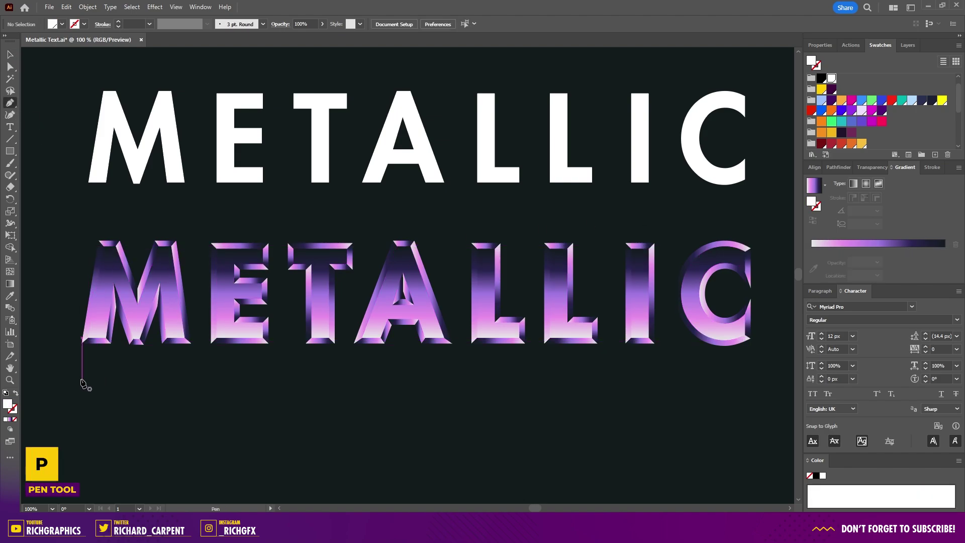
left_click(66, 379)
left_click(191, 379)
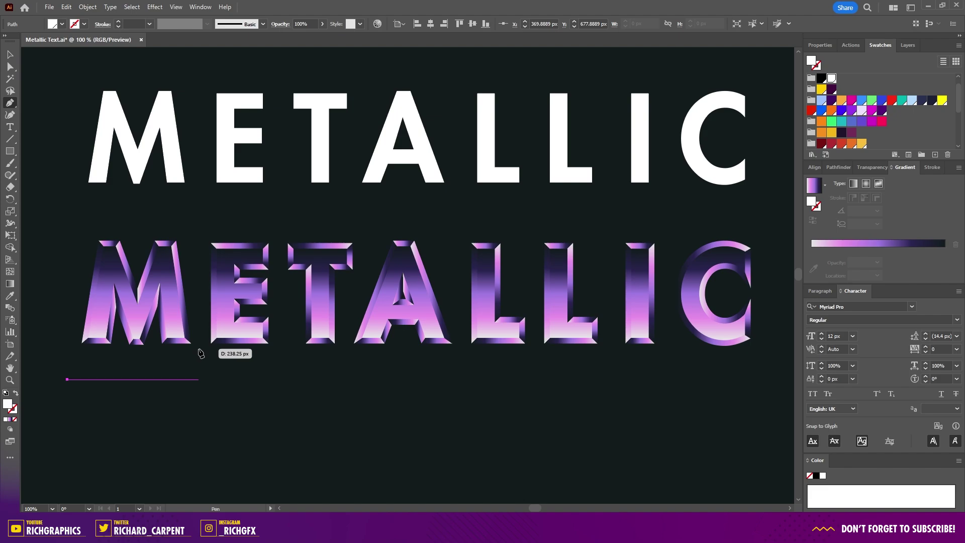
key("v")
key("shift+x")
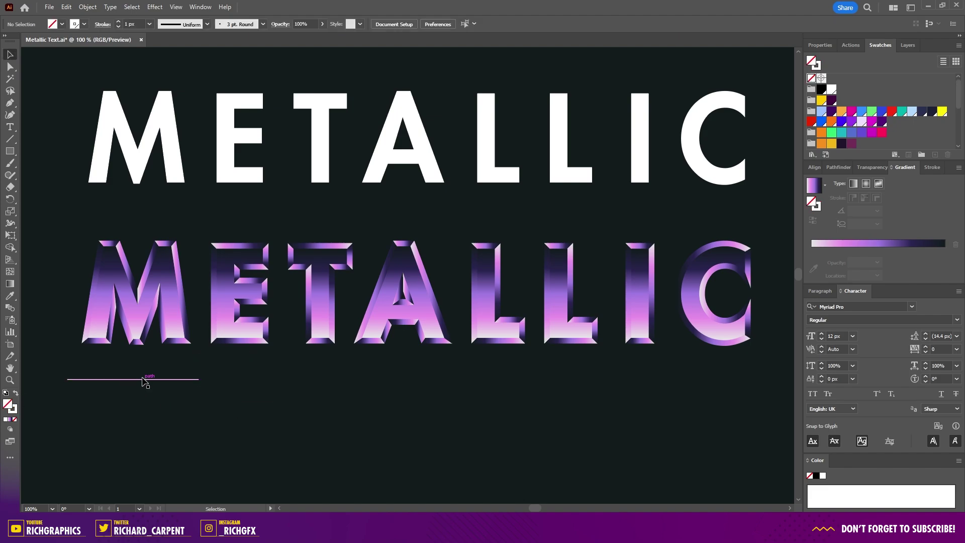
Apply a Zig Zag effect to the line with 5 px absolute size, 2 ridges per segment and smooth points, and expand its appearance.
left_click(156, 8)
mouse_move(199, 90)
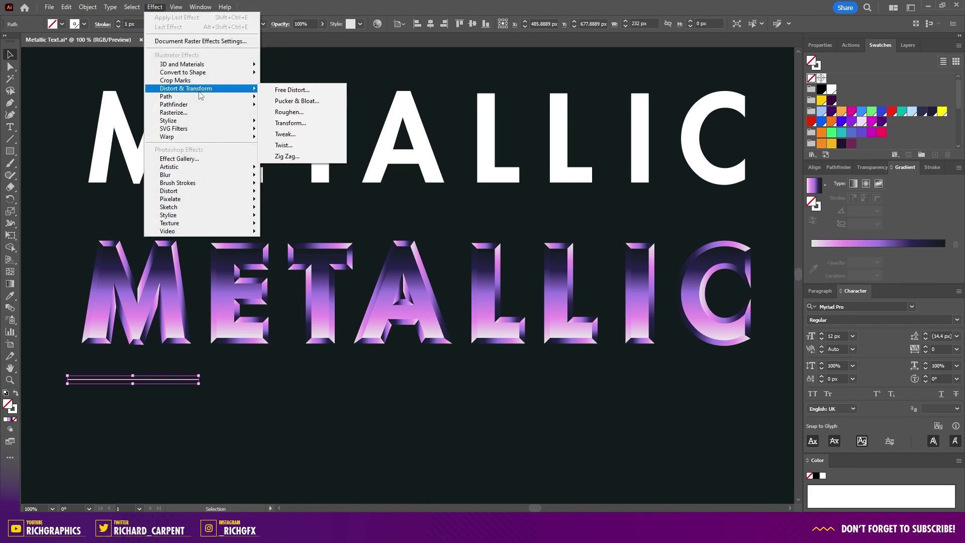
left_click(311, 158)
left_click_drag(704, 166, 355, 148)
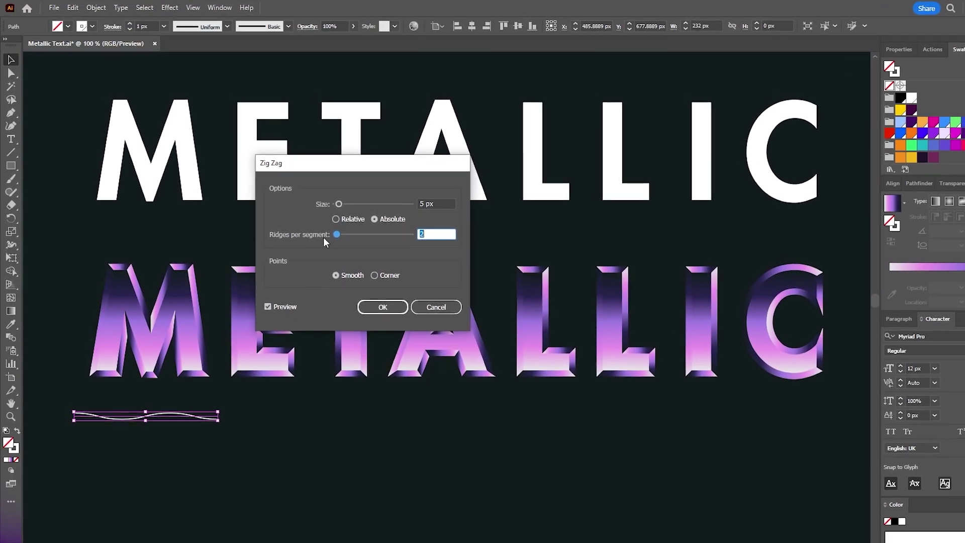
left_click(435, 234)
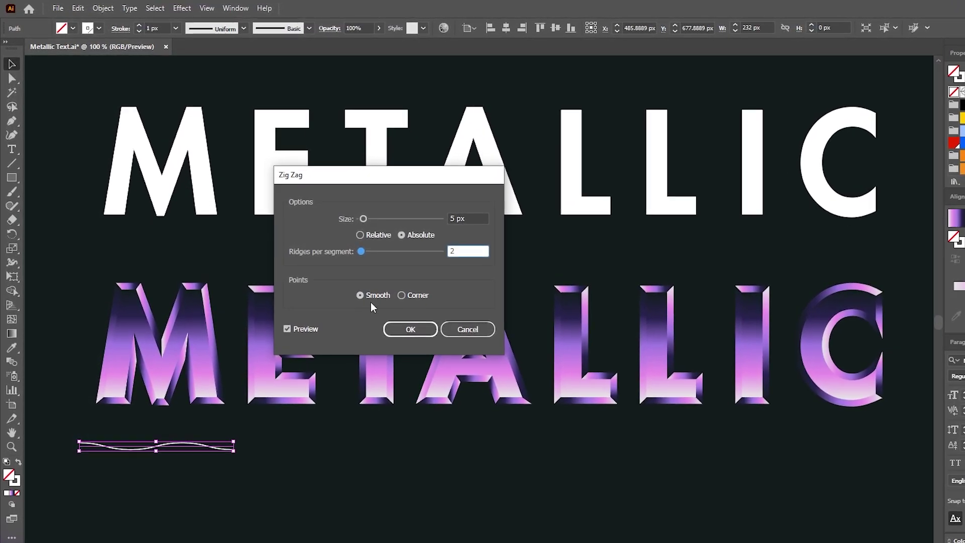
left_click(88, 7)
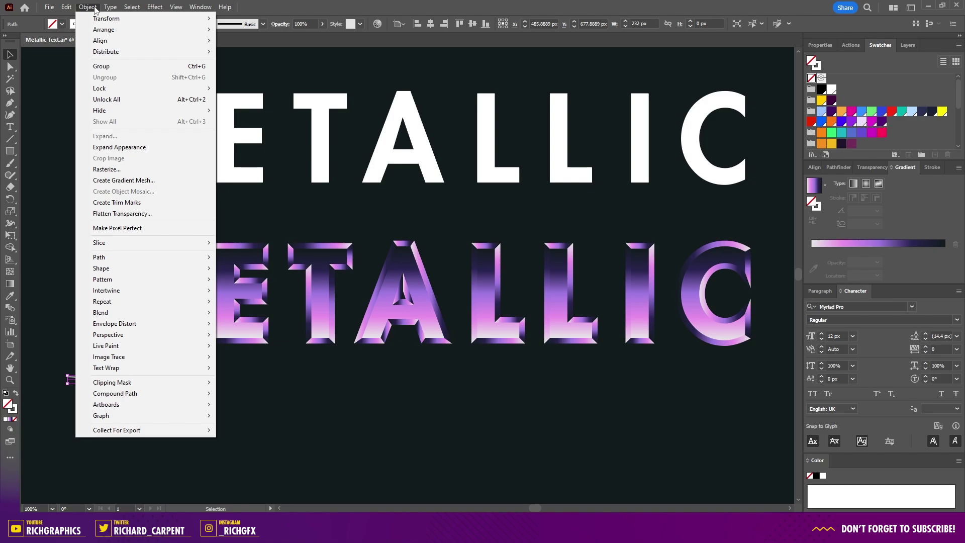
left_click(119, 147)
Close the wavy line into a box about 132 px high with the Pen tool and swap its stroke for a white fill.
key("p")
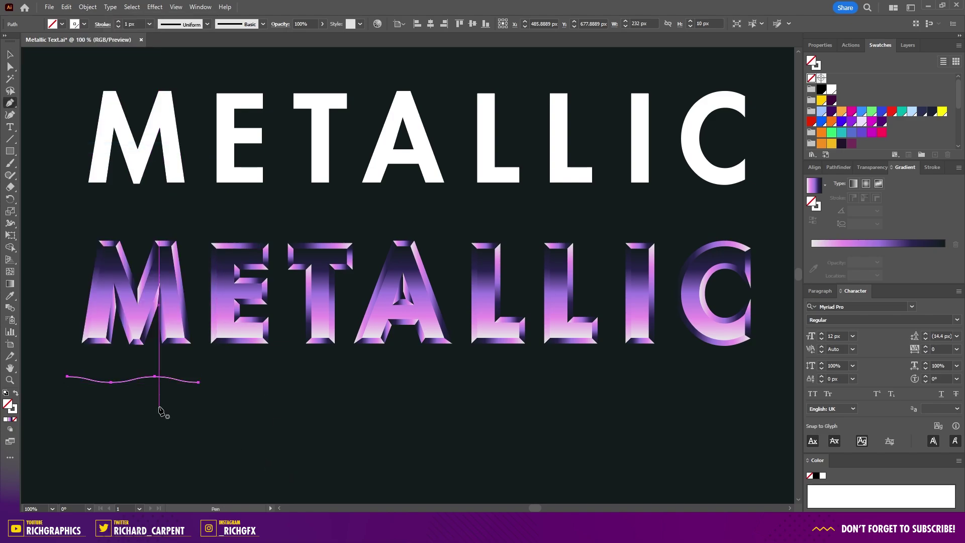
left_click(67, 376)
left_click_drag(69, 402, 71, 455)
left_click(69, 452, "shift")
left_click(199, 453, "shift")
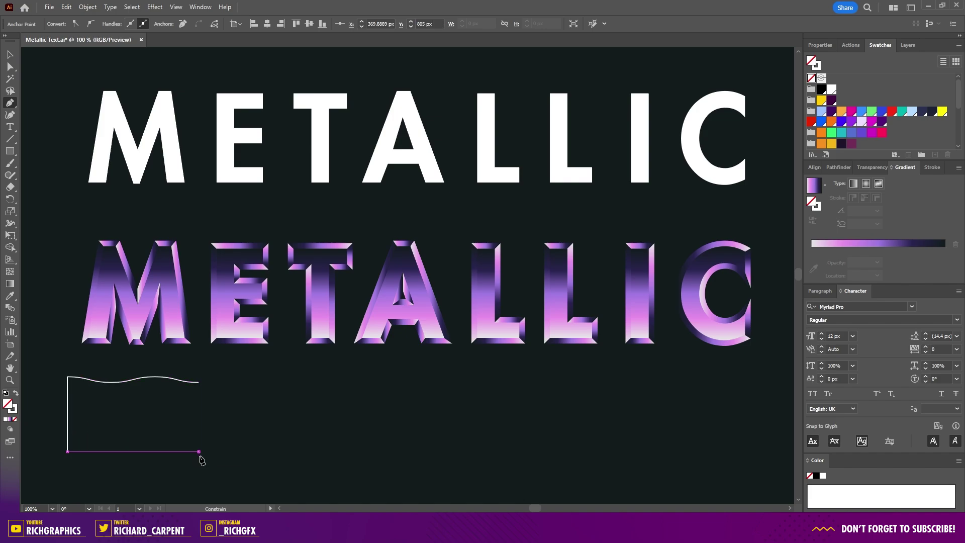
left_click(200, 384)
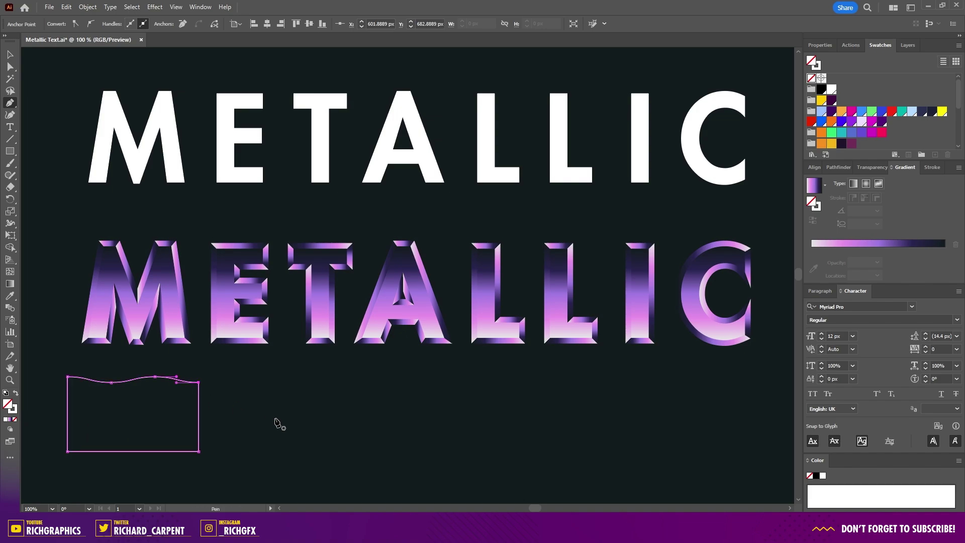
key("v")
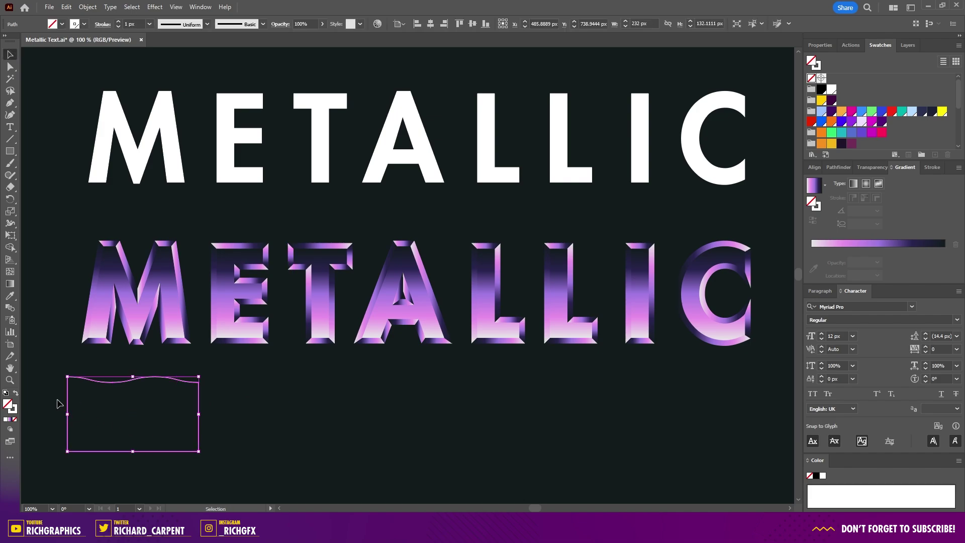
left_click(16, 394)
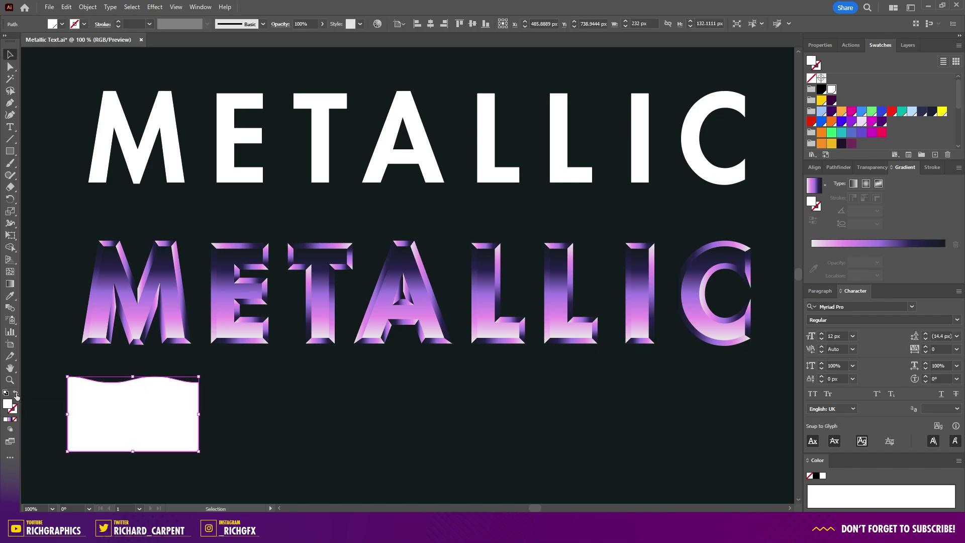
Copy the gradient from the M's right-hand bevel facet onto the wavy box, set its angle to 90°, and deselect it.
key("i")
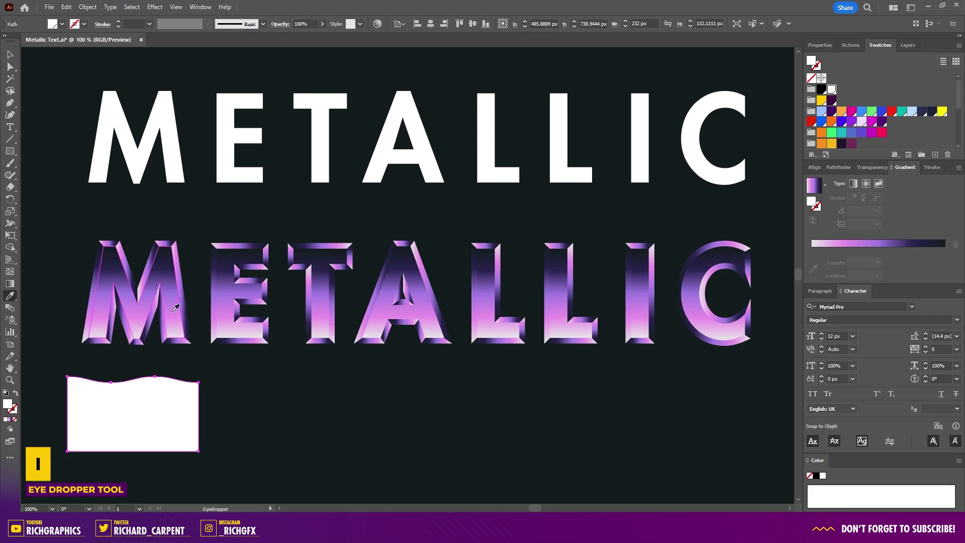
left_click(175, 308)
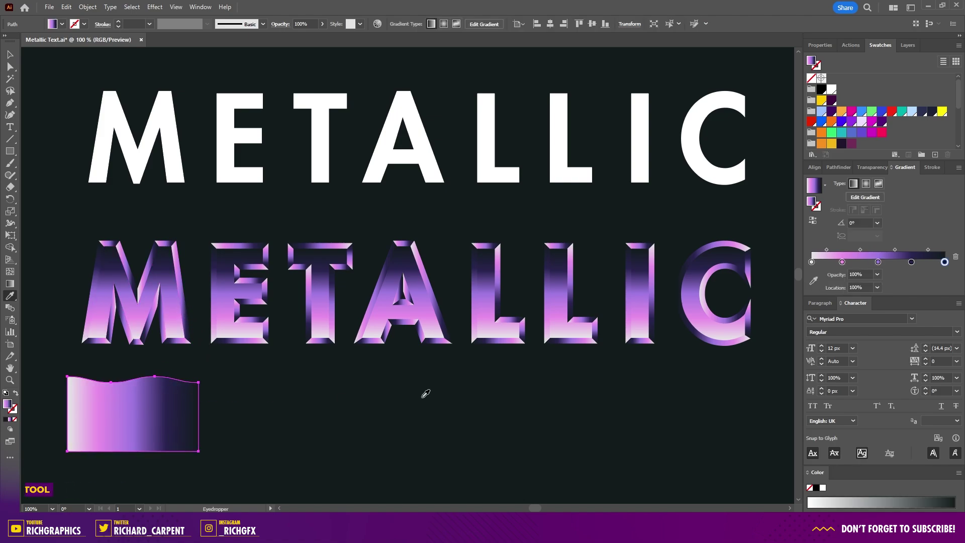
key("v")
left_click(854, 222)
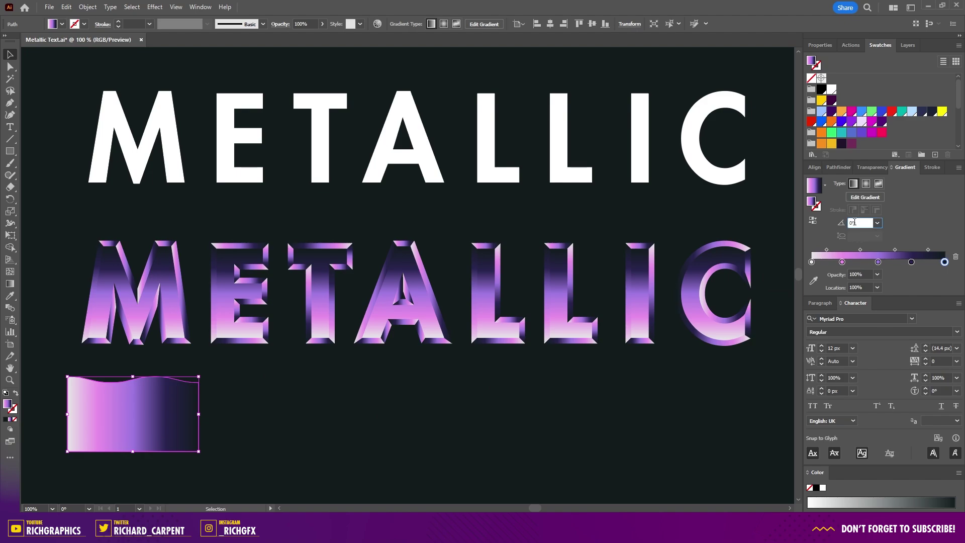
key("Return")
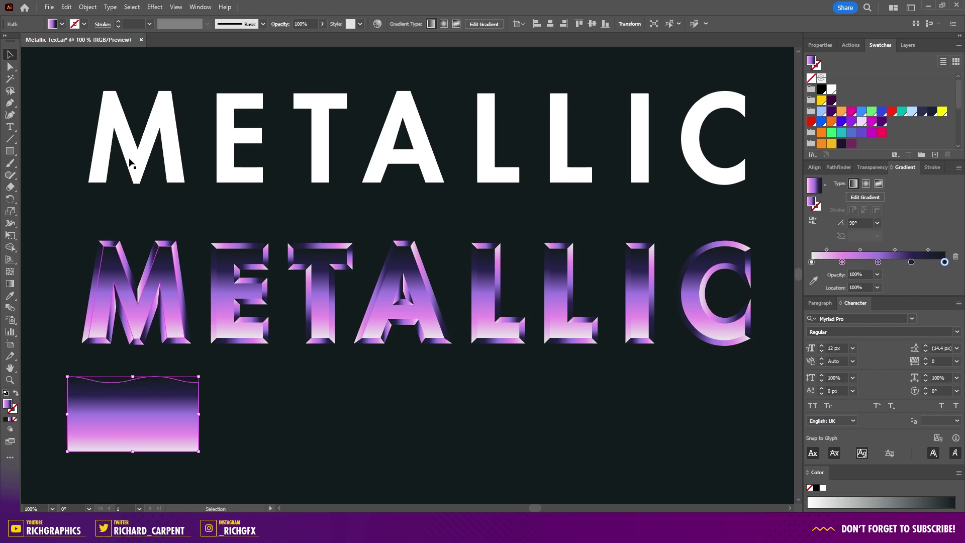
left_click(254, 447)
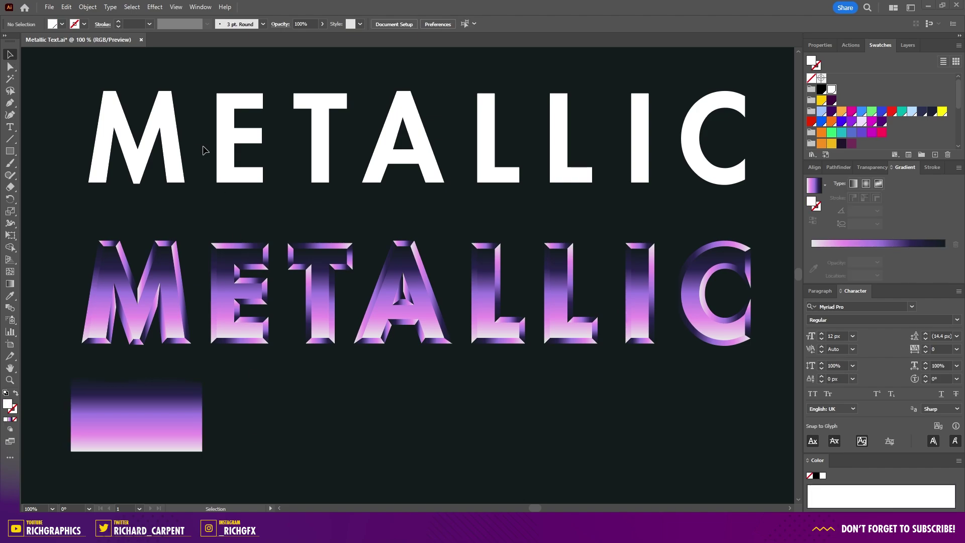
Duplicate the white M in place and move the copy straight down over the wavy gradient box.
left_click(170, 122)
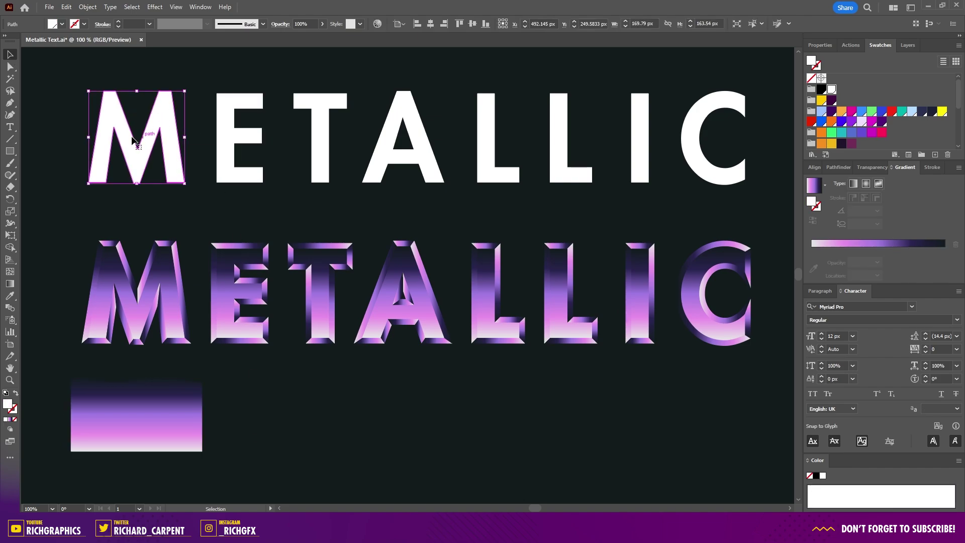
left_click(67, 7)
left_click(82, 55)
left_click(67, 7)
left_click(137, 89)
left_click_drag(165, 111, 170, 356)
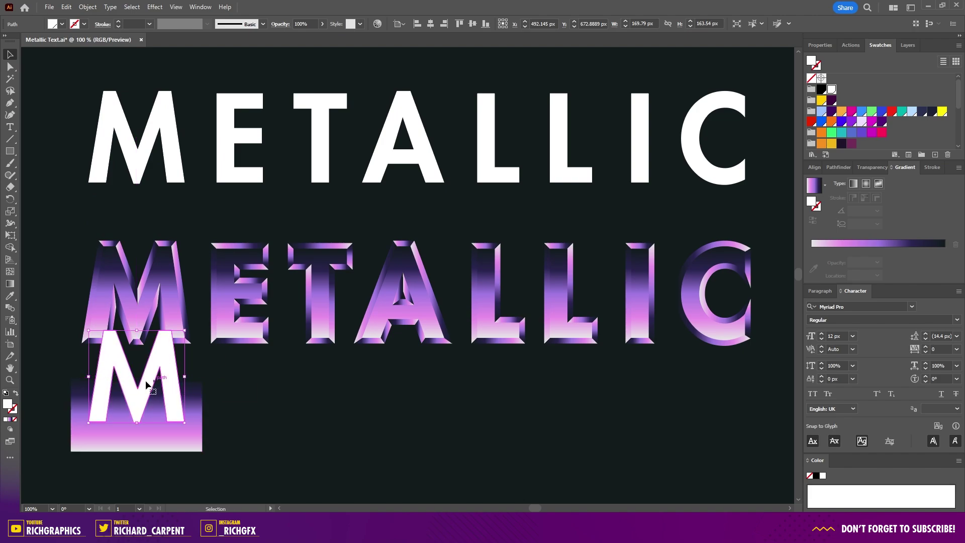
Raise the wavy box's two bottom anchor points to the base of the white M copy, making the box about 82 px high.
left_click(239, 461)
key("a")
key("a")
left_click_drag(253, 463, 48, 446)
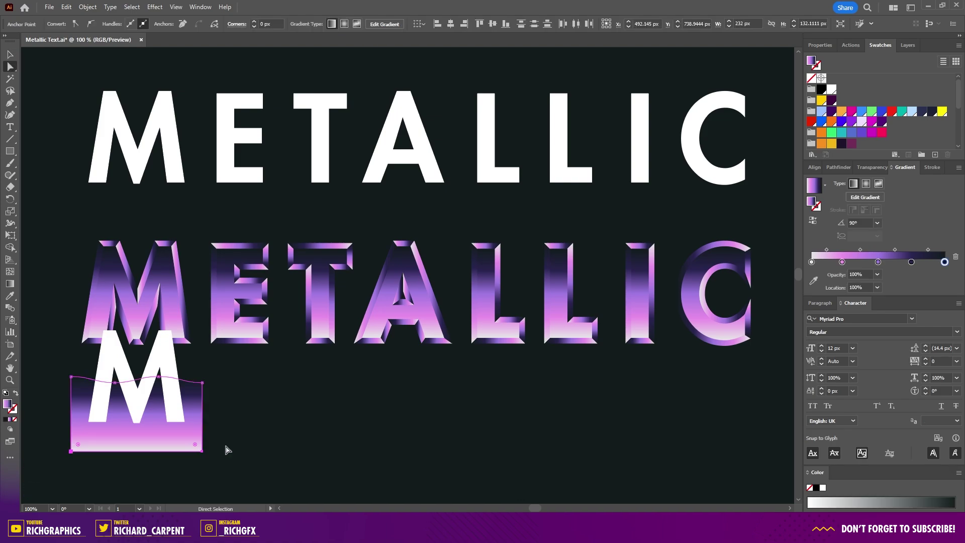
left_click_drag(203, 451, 204, 428)
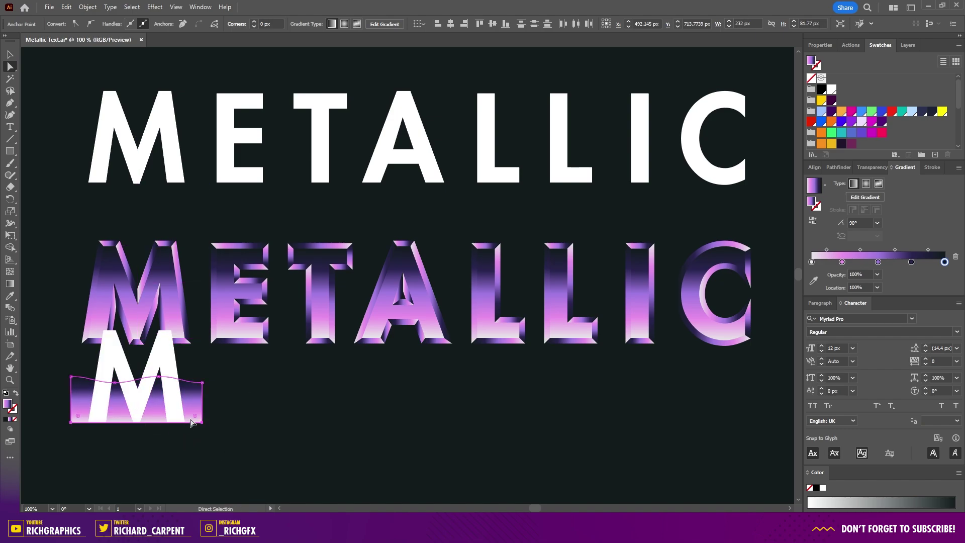
Make the white M copy a compound path and use it as a clipping mask on the wavy box.
key("v")
left_click(167, 360)
left_click(87, 6)
mouse_move(173, 393)
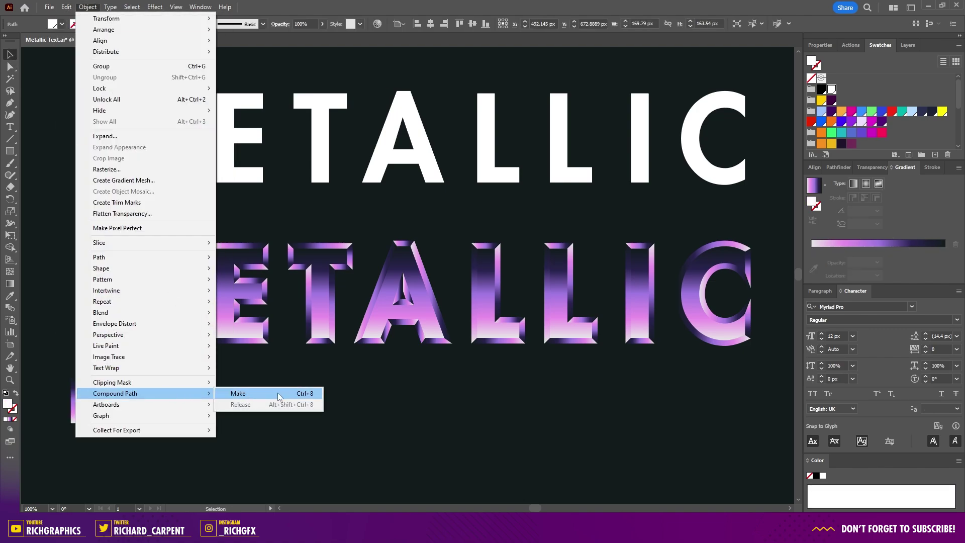
left_click(277, 392)
right_click(177, 416)
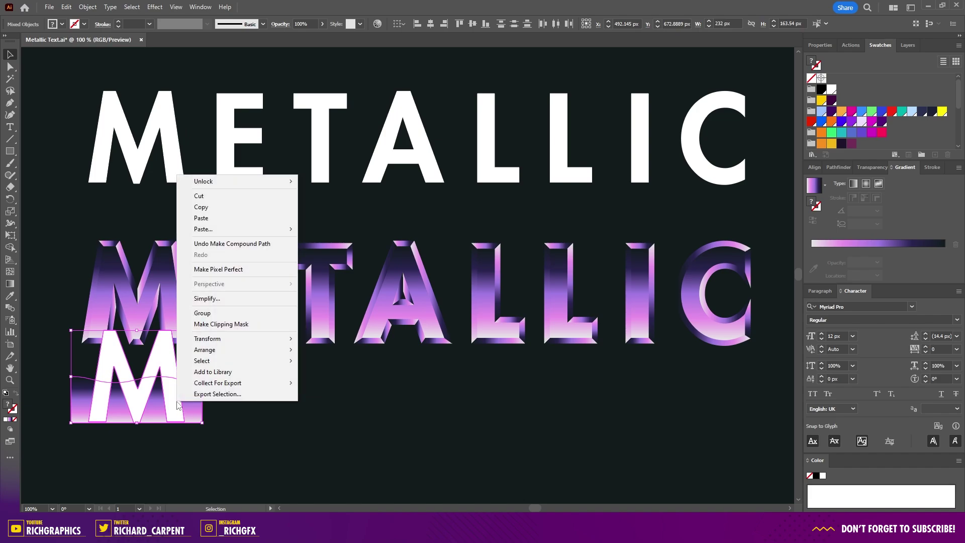
left_click(258, 326)
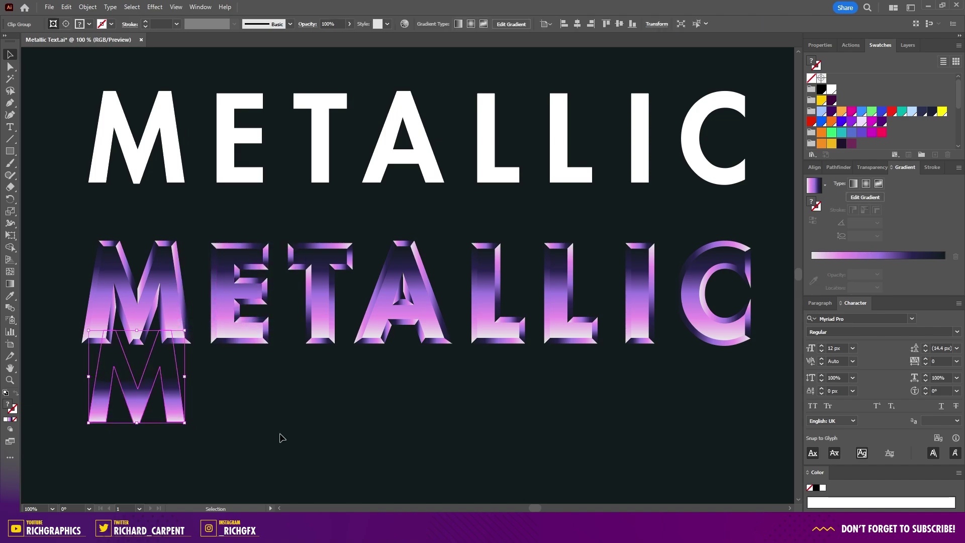
Align the clipped wavy M with the gradient M's face using Vertical Align Center, and deselect.
left_click(297, 411)
left_click(172, 405)
left_click(167, 270, "shift")
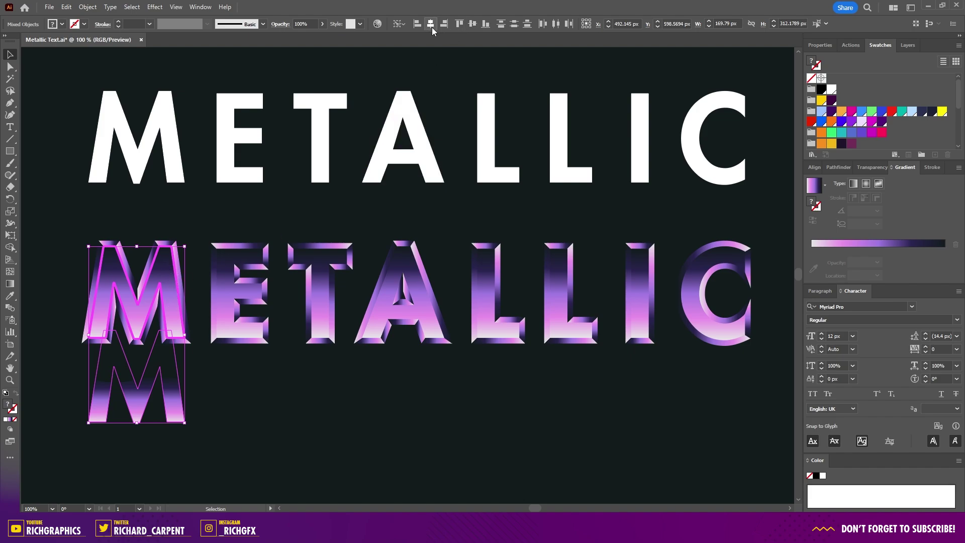
left_click(471, 25)
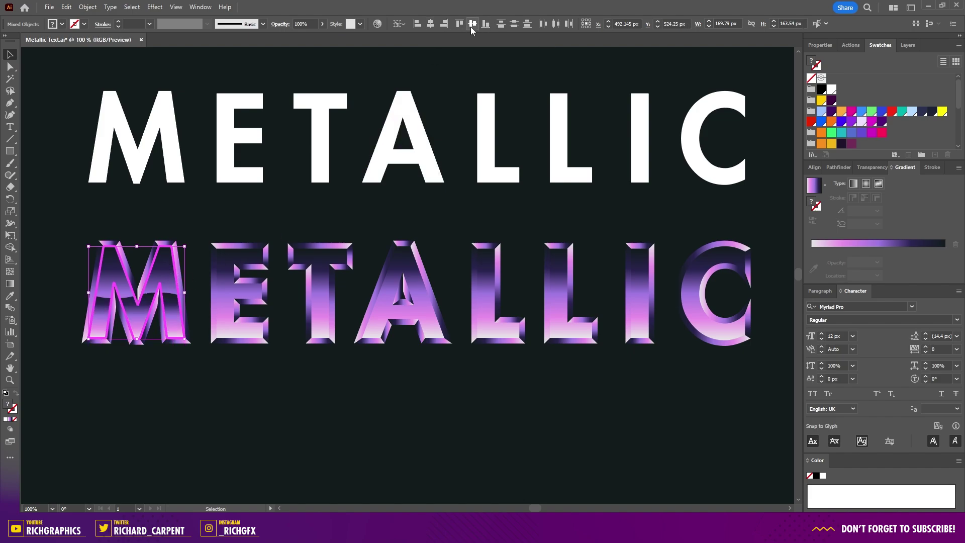
left_click(206, 399)
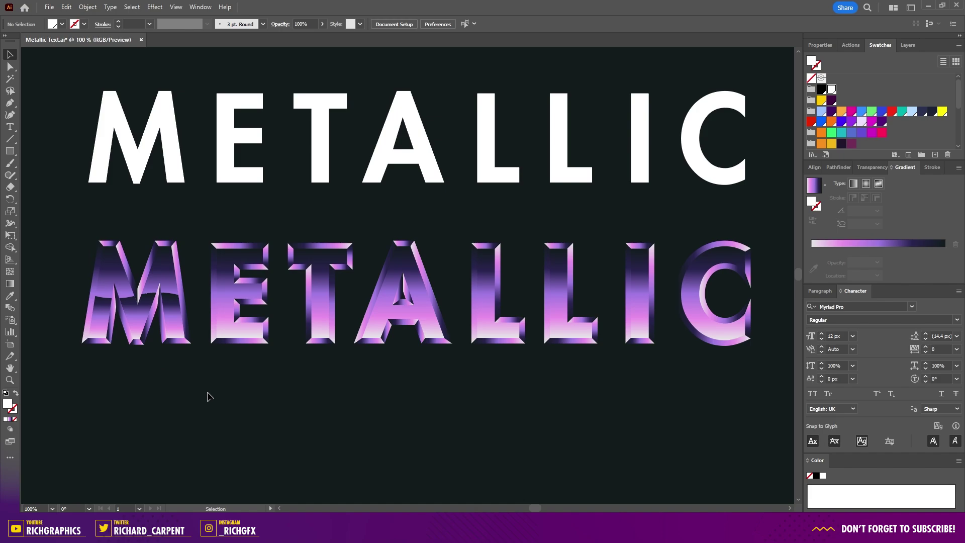
Shorten the M face's gradient with the Gradient tool so it runs from the letter's top to the wave, and deselect.
key("ctrl+=")
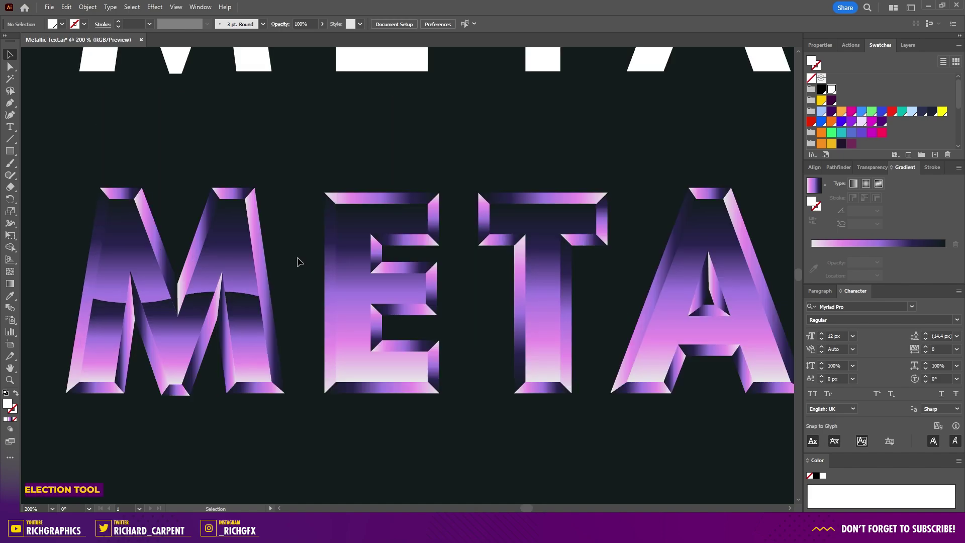
key("a")
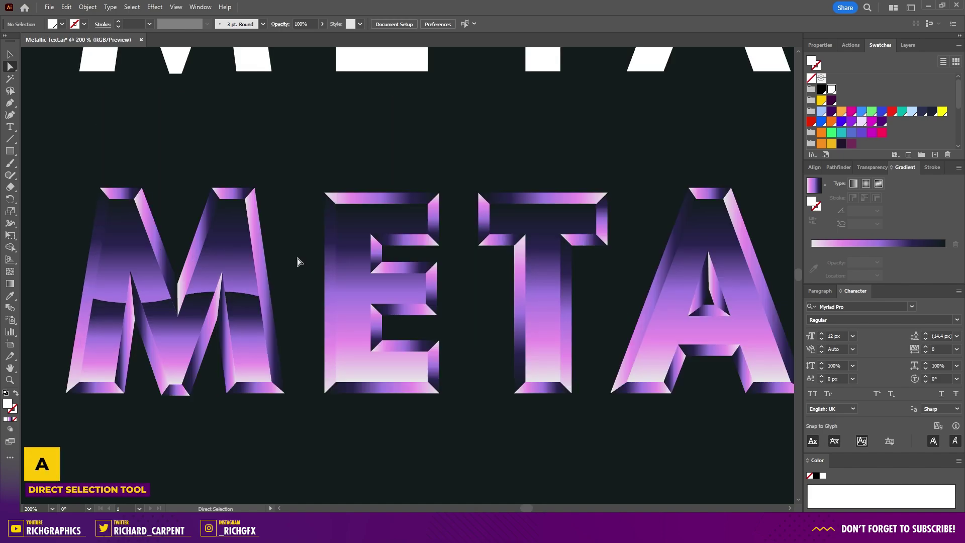
left_click(233, 244)
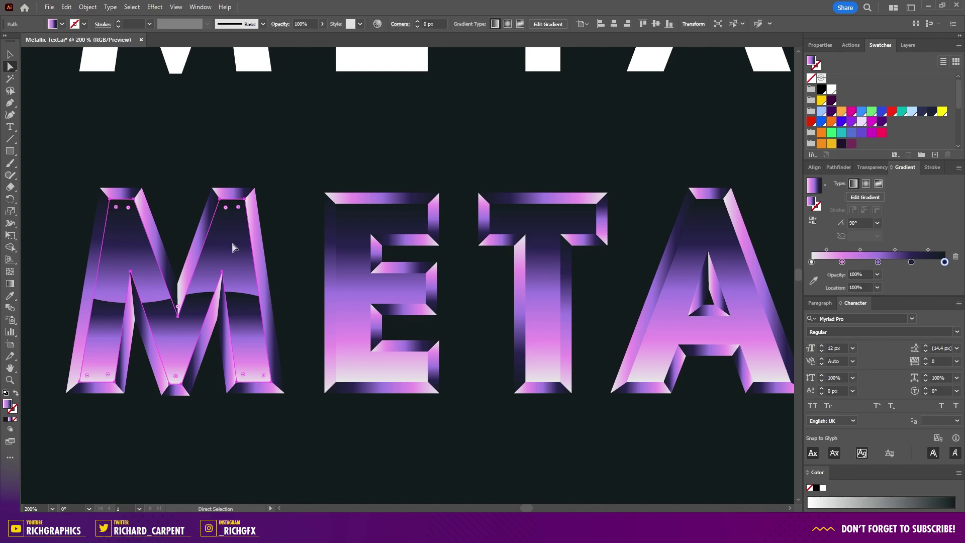
left_click(11, 285)
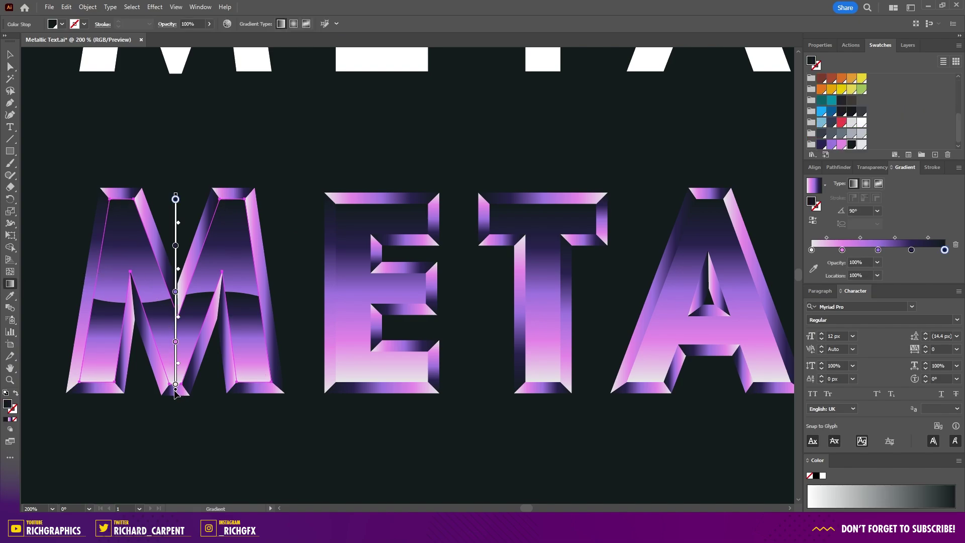
left_click_drag(175, 390, 176, 311)
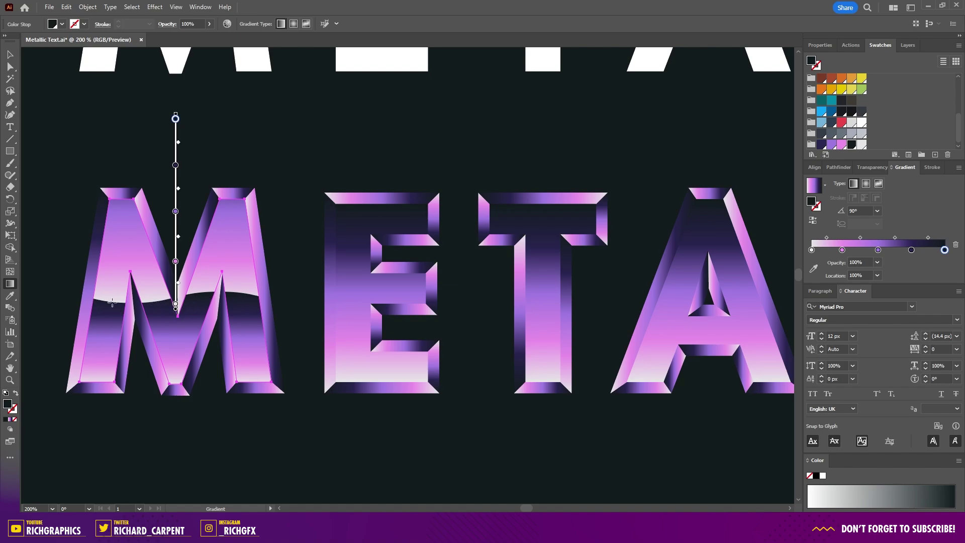
left_click_drag(176, 118, 175, 195)
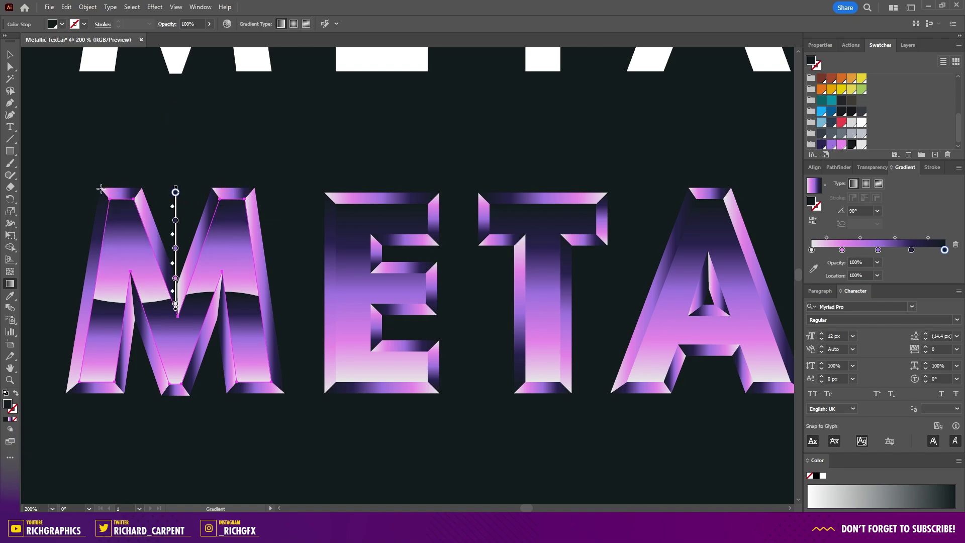
key("v")
left_click(341, 168)
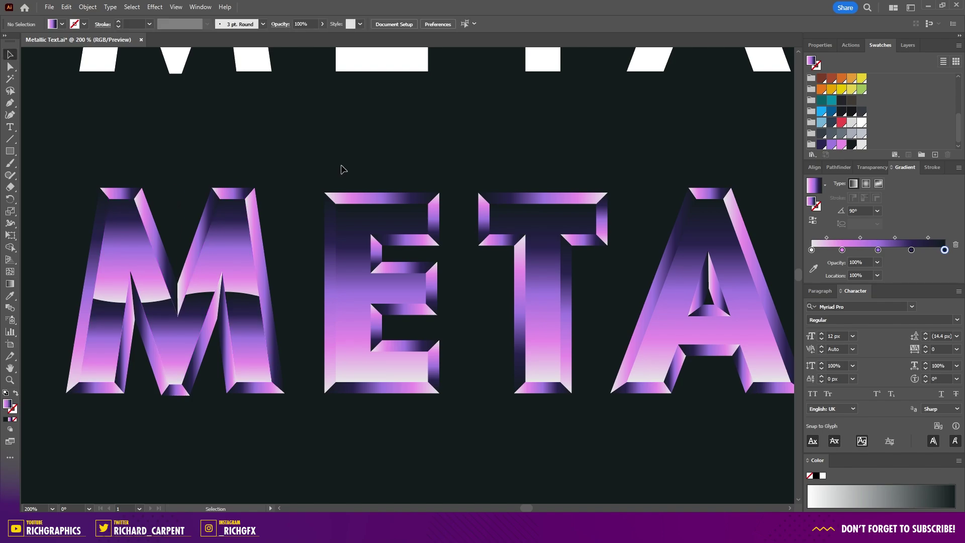
Isolate the M's clip group, copy its wavy gradient box, and exit isolation mode.
scroll(341, 168, "down", 2)
left_click_drag(434, 152, 316, 264)
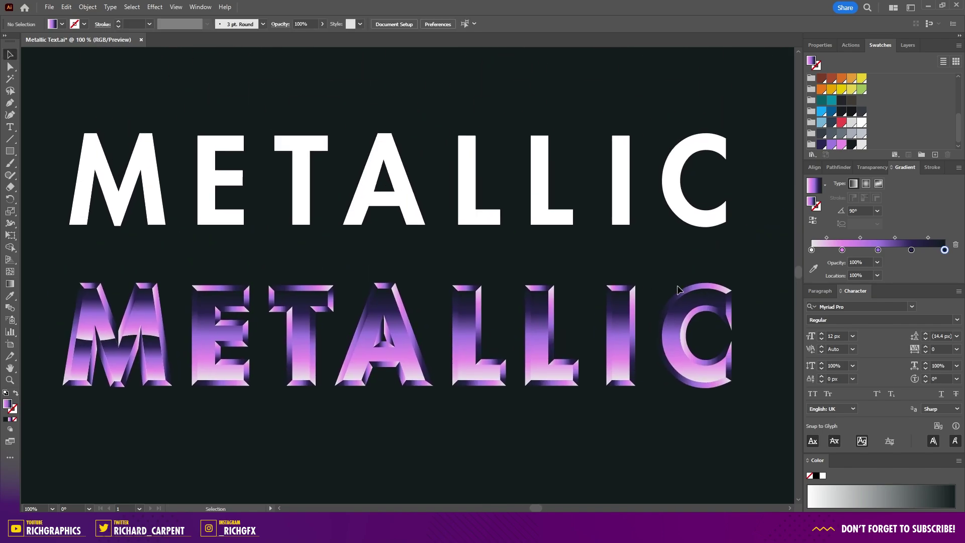
double_click(156, 357)
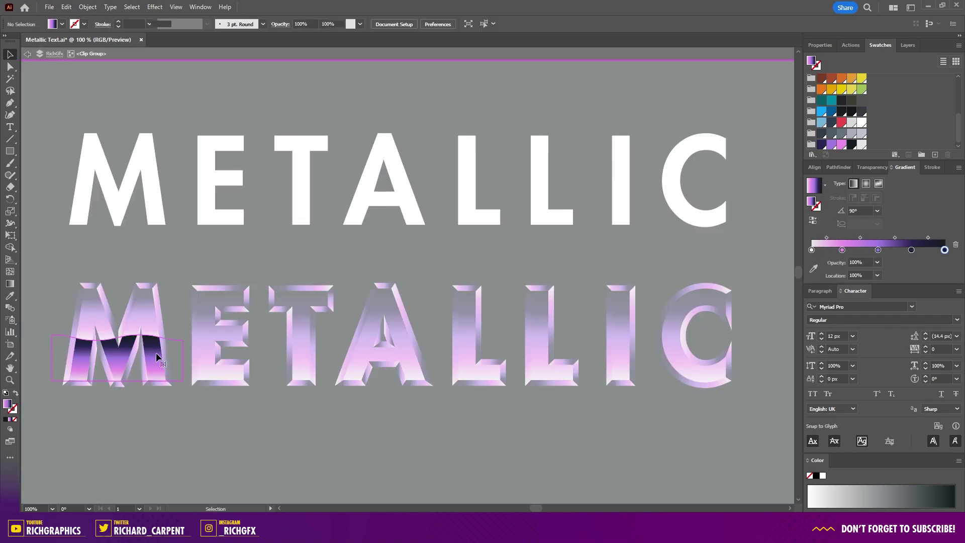
left_click(157, 358)
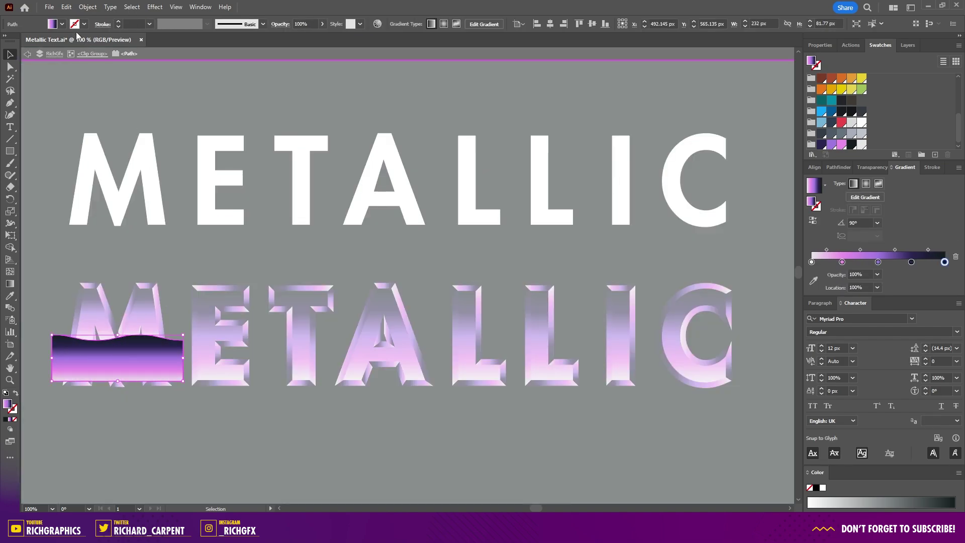
left_click(67, 7)
left_click(86, 55)
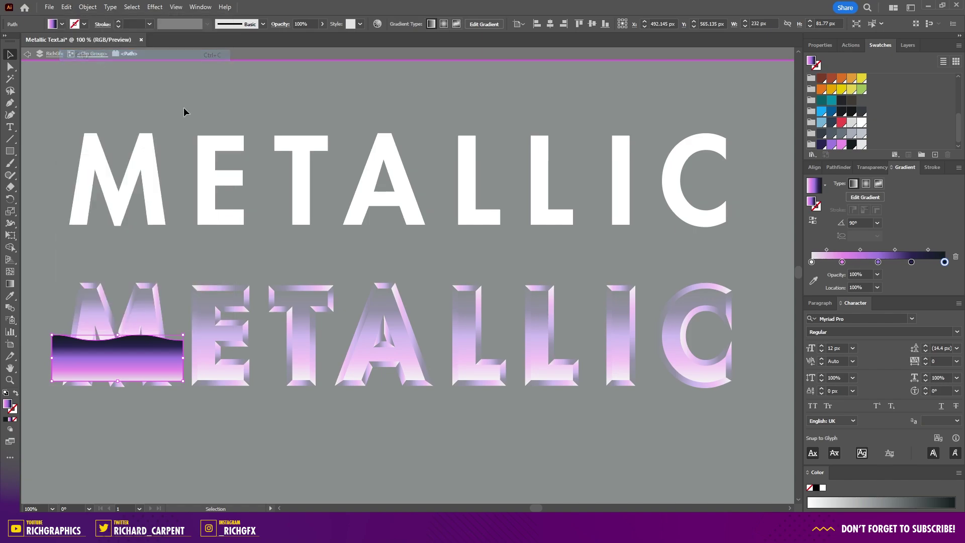
double_click(314, 450)
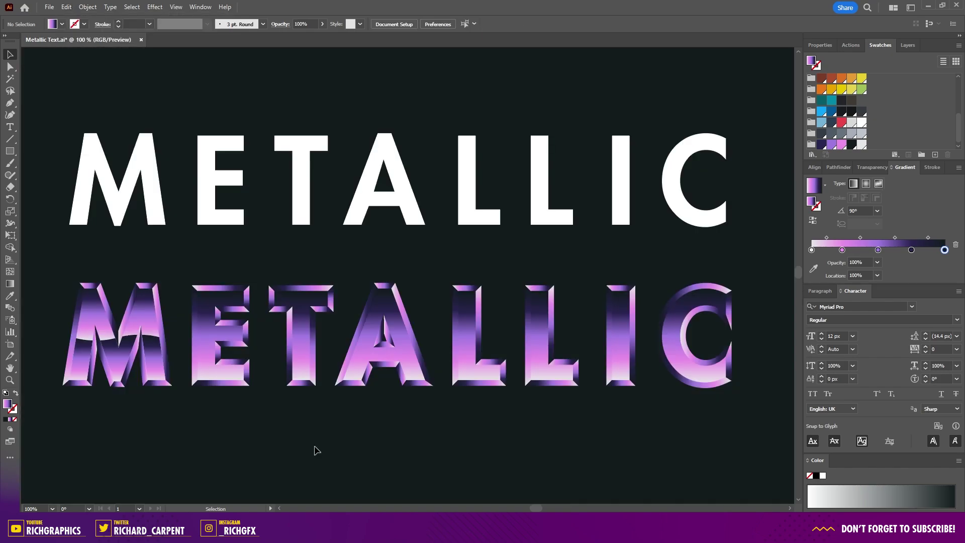
Paste three copies of the wavy box and spread them out beneath the gradient word.
scroll(316, 450, "down", 3)
left_click_drag(369, 295, 201, 406)
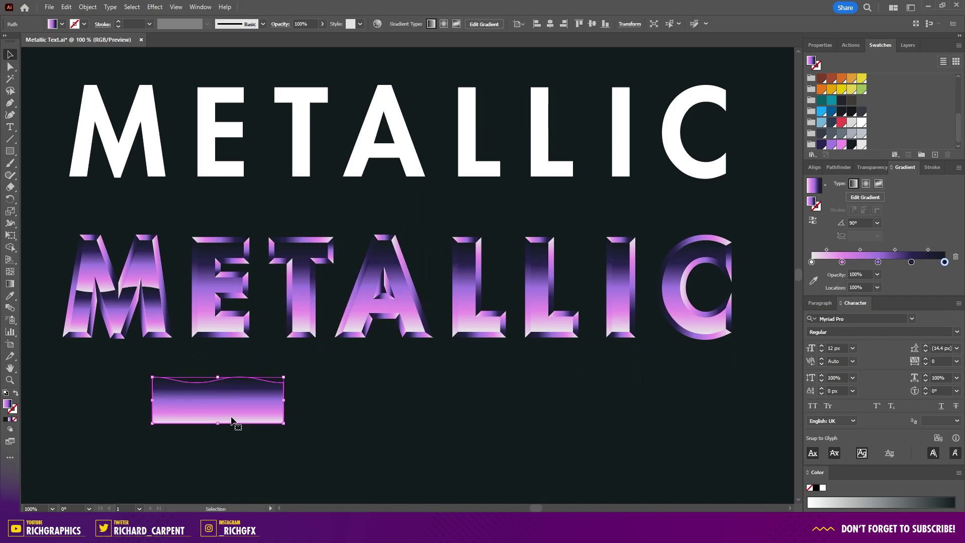
key("ctrl+c")
key("ctrl+v")
left_click_drag(376, 278, 408, 435)
key("ctrl+v")
left_click_drag(412, 277, 603, 430)
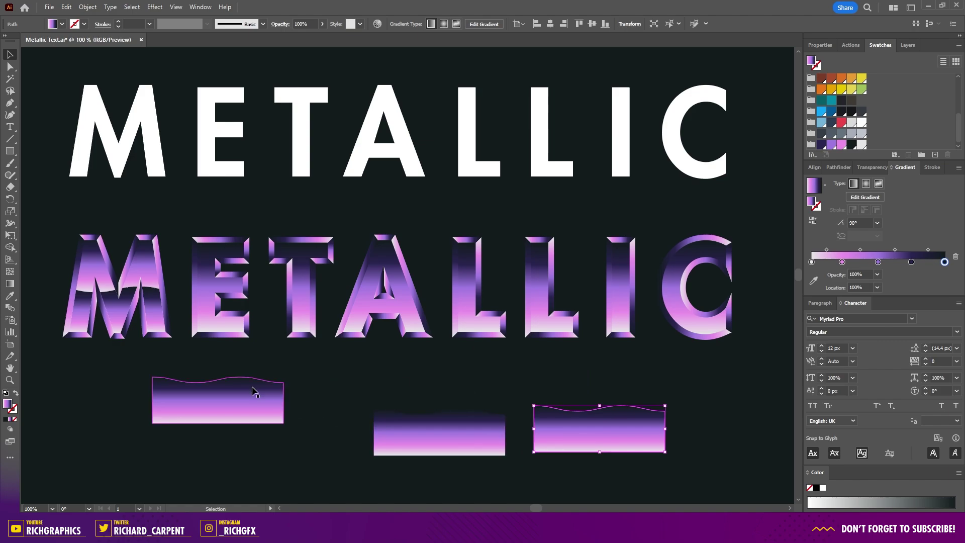
Place a copy of the white E in front of the first wavy box, align them, and make a clipping mask.
left_click_drag(209, 171, 209, 418)
key("ctrl+shift+]")
left_click(262, 407, "shift")
left_click(462, 23)
left_click(87, 7)
mouse_move(121, 383)
left_click(239, 383)
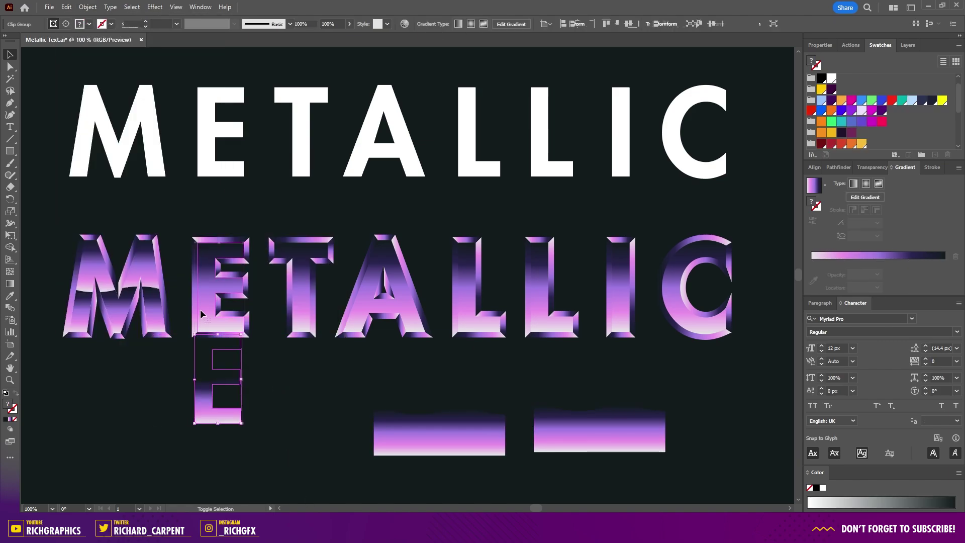
Align the clipped wavy E with the gradient E's face and shift the face's gradient upward to end at the wave.
left_click(200, 309, "shift")
left_click(576, 24)
left_click(10, 283)
left_click_drag(220, 289, 220, 200)
Clip the second wavy box with a copy of the white T and fit it onto the gradient T.
left_click_drag(306, 139, 302, 289)
left_click(397, 432, "shift")
left_click(430, 23)
left_click(88, 7)
left_click(247, 334)
Clip a wavy box with a copy of the white A, fit it onto the gradient A, and end the face's gradient at the wave.
left_click_drag(404, 163, 404, 437)
left_click_drag(598, 433, 383, 212)
left_click(476, 24)
left_click(87, 7)
left_click(239, 393)
left_click(10, 283)
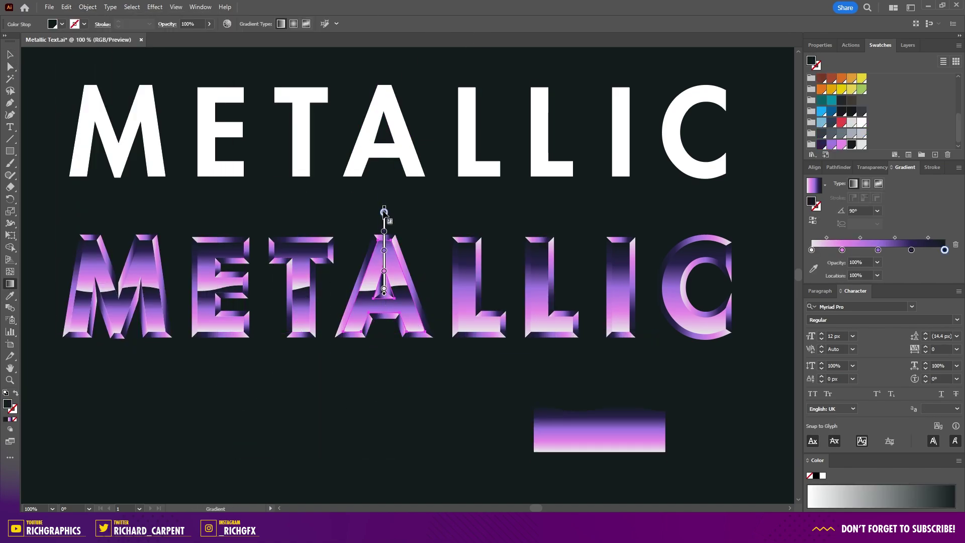
Clip a wavy box with a copy of the first white L, fit it onto the gradient L, and adjust the face's gradient.
left_click_drag(468, 126, 467, 400)
left_click_drag(598, 433, 708, 427)
left_click_drag(708, 427, 479, 198)
key("ctrl+shift+bracketright")
right_click(471, 433)
left_click(514, 353)
left_click(467, 266)
left_click(10, 283)
key("v")
left_click(521, 140)
left_click_drag(542, 297, 519, 403)
key("ctrl+z")
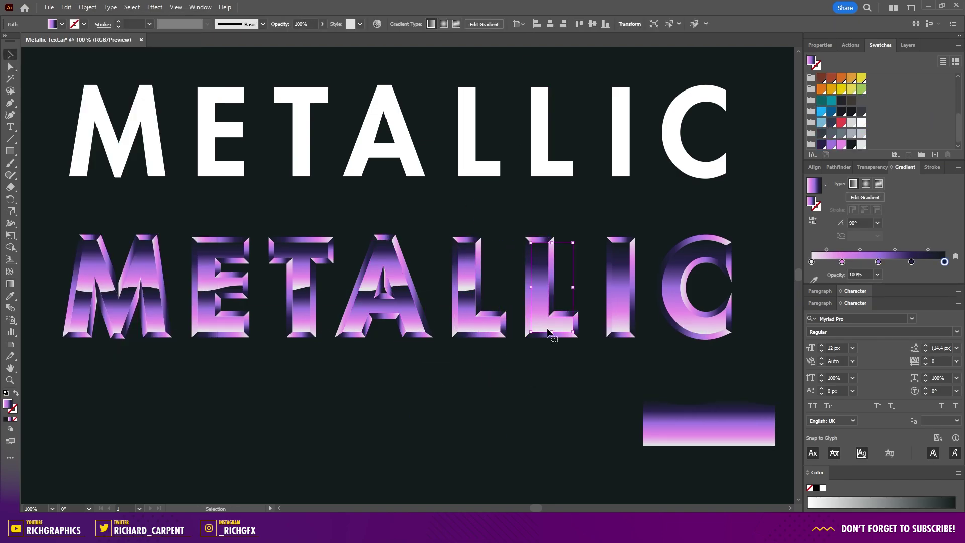
Add clipped wavy reflections to the second gradient L and the I, and adjust their face gradients to end at the wave.
left_click_drag(467, 305, 541, 304)
left_click_drag(577, 151, 494, 424)
left_click_drag(664, 427, 339, 414)
left_click(430, 24)
left_click(485, 25)
left_click(88, 7)
left_click(239, 393)
right_click(514, 439)
left_click(560, 364)
left_click_drag(495, 423, 577, 235)
left_click(577, 267)
left_click(10, 284)
Clip the remaining wavy box with a copy of the white C, fit it onto the gradient C, and adjust the face's gradient.
left_click_drag(626, 131, 454, 404)
left_click_drag(665, 427, 650, 205)
right_click(495, 439)
left_click(538, 362)
left_click(670, 248)
left_click(10, 283)
key("v")
left_click(496, 398)
left_click_drag(496, 398, 538, 427)
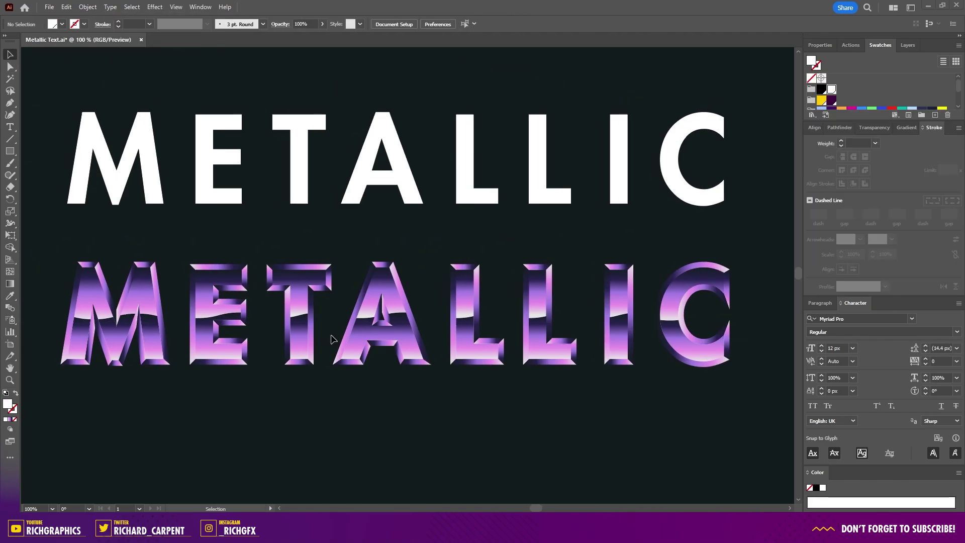
Select all letters of the upper white METALLIC word and bring them to the front.
left_click_drag(739, 215, 58, 87)
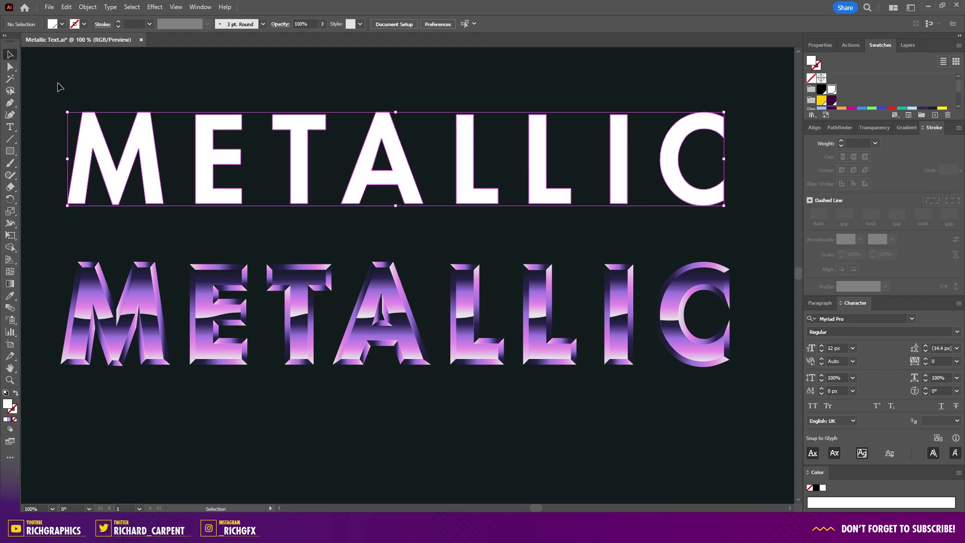
right_click(146, 153)
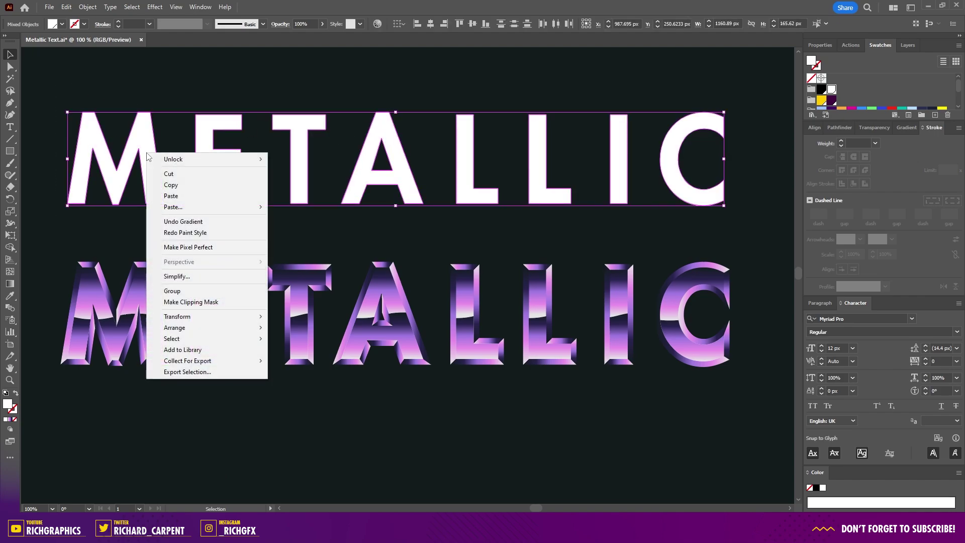
mouse_move(216, 327)
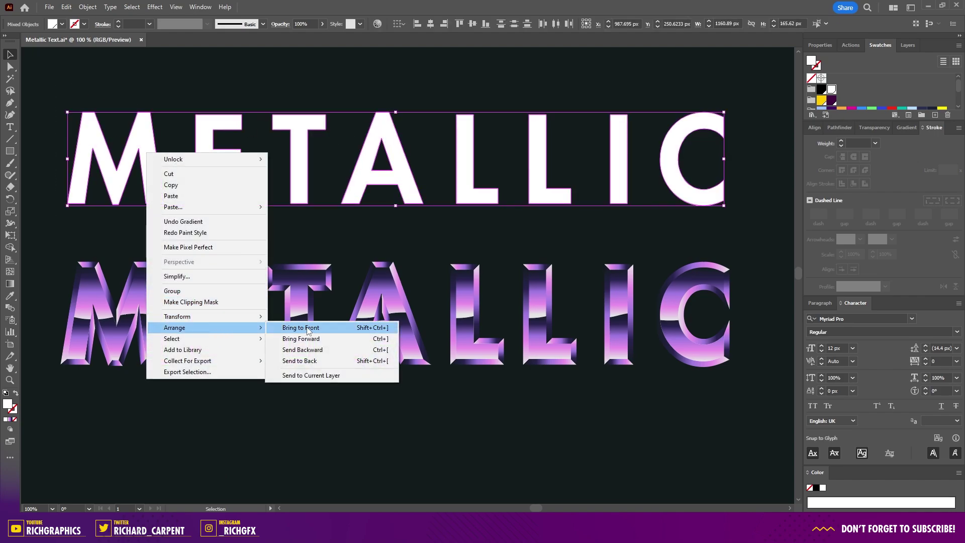
left_click(301, 328)
Swap the white letters' fill to a 1 px stroke with round caps, round joins and inside alignment, and deselect.
left_click(16, 396)
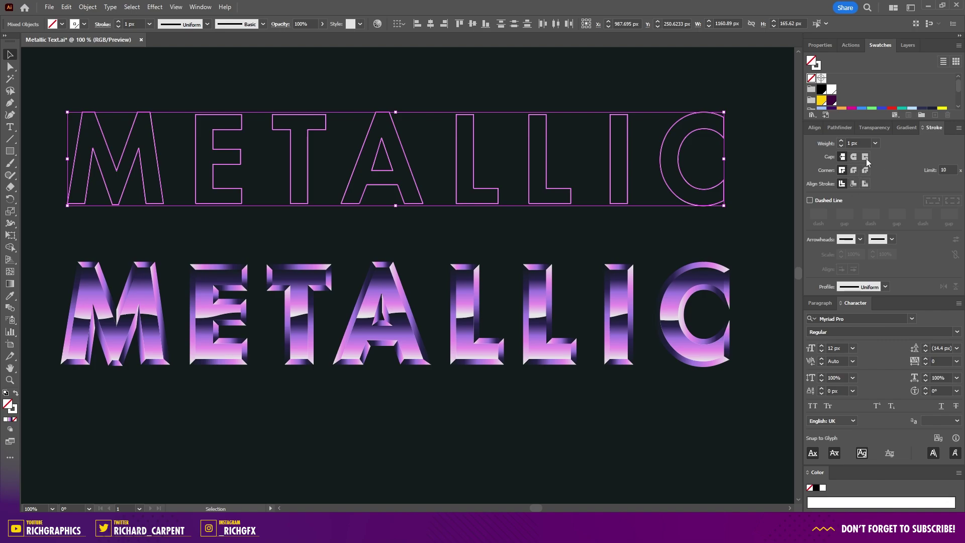
left_click(854, 171)
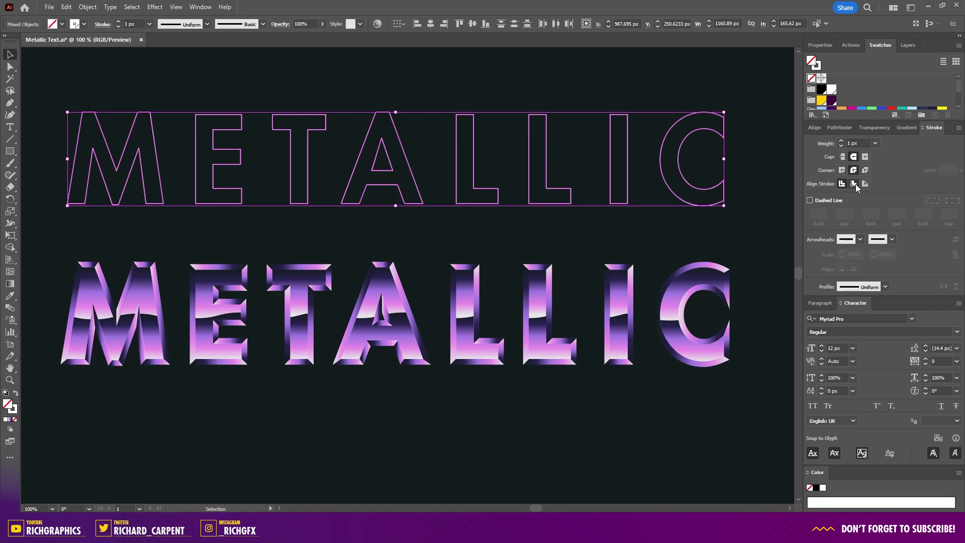
left_click(853, 184)
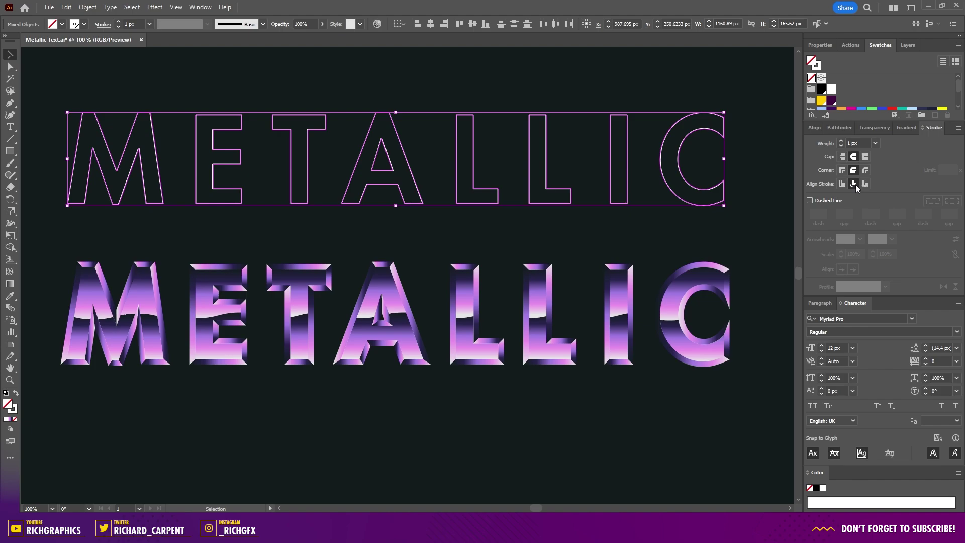
left_click(126, 226)
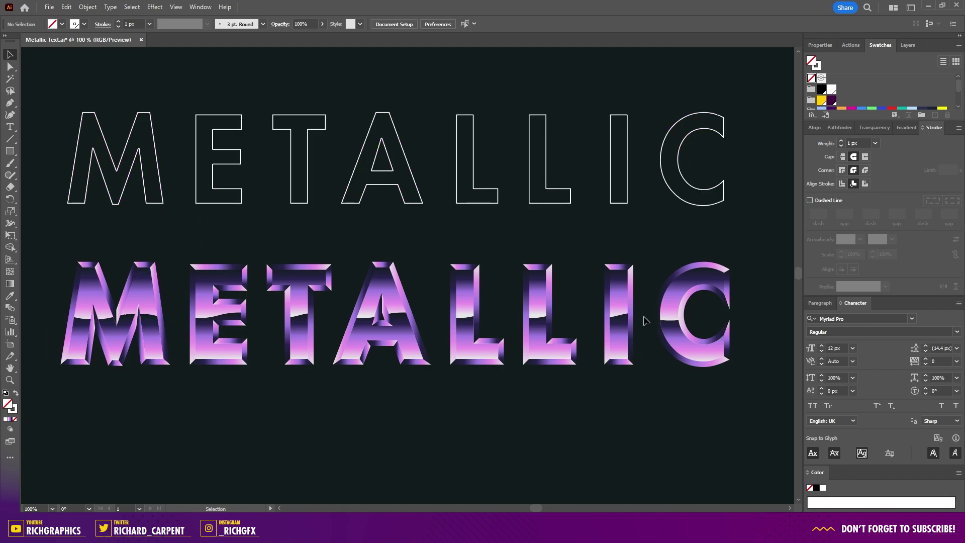
Align the white M outline onto the gradient M's face by vertical centres and deselect.
left_click(160, 204)
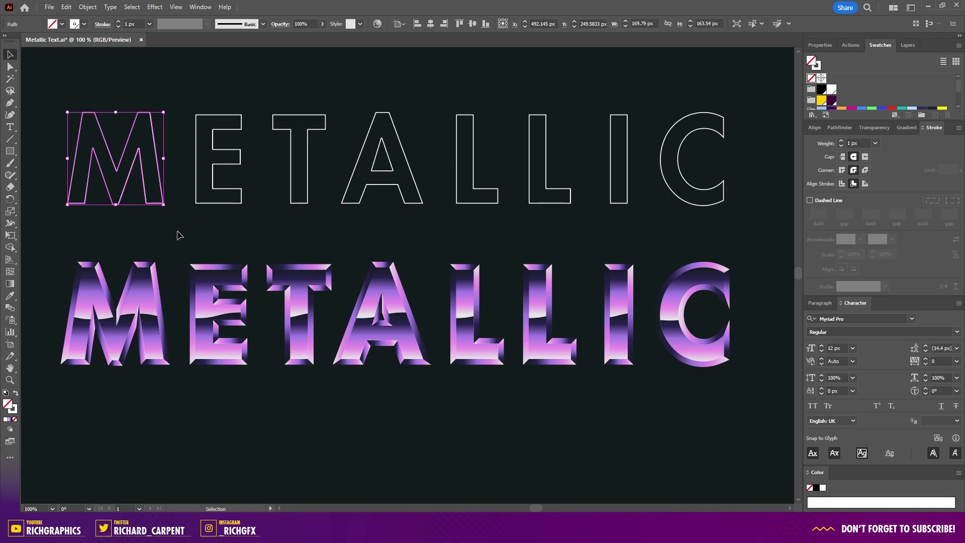
left_click(143, 280, "shift")
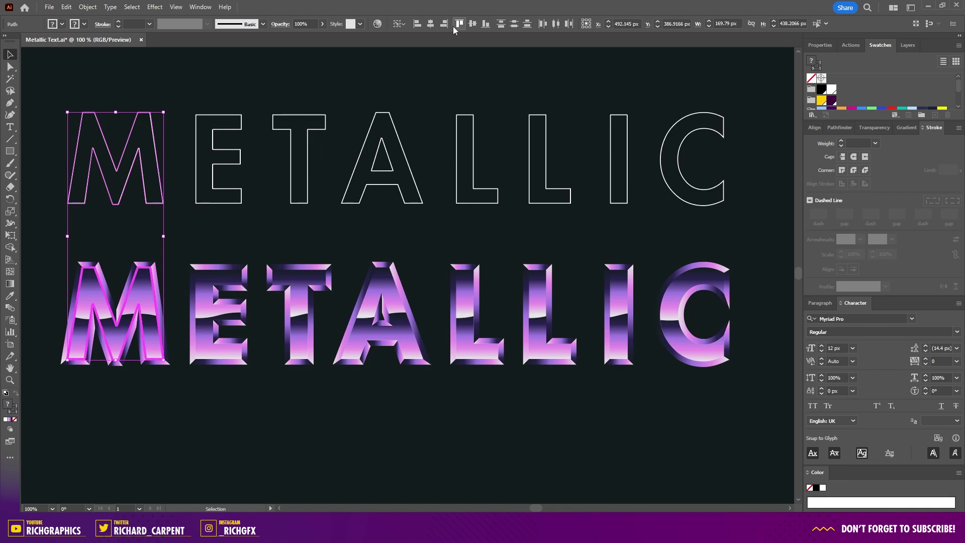
left_click(472, 24)
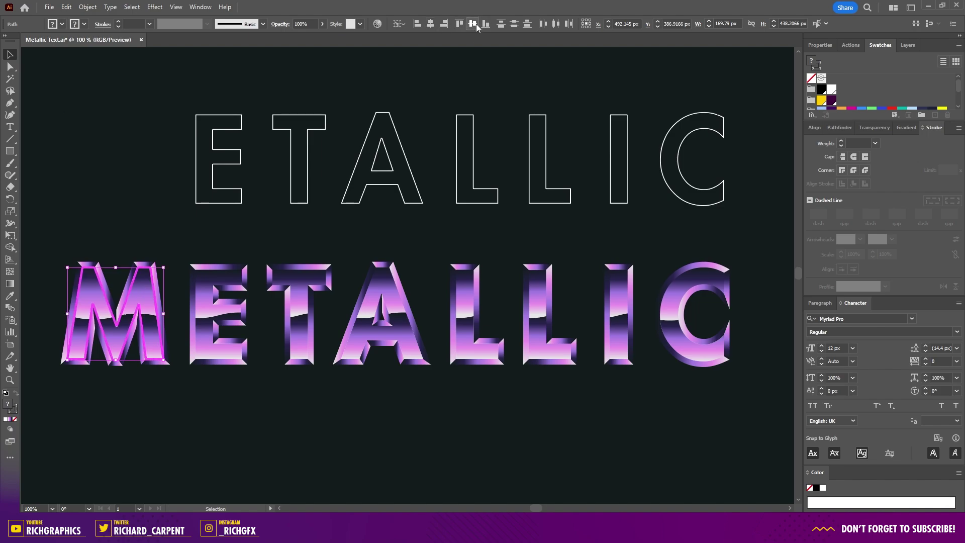
left_click(149, 390)
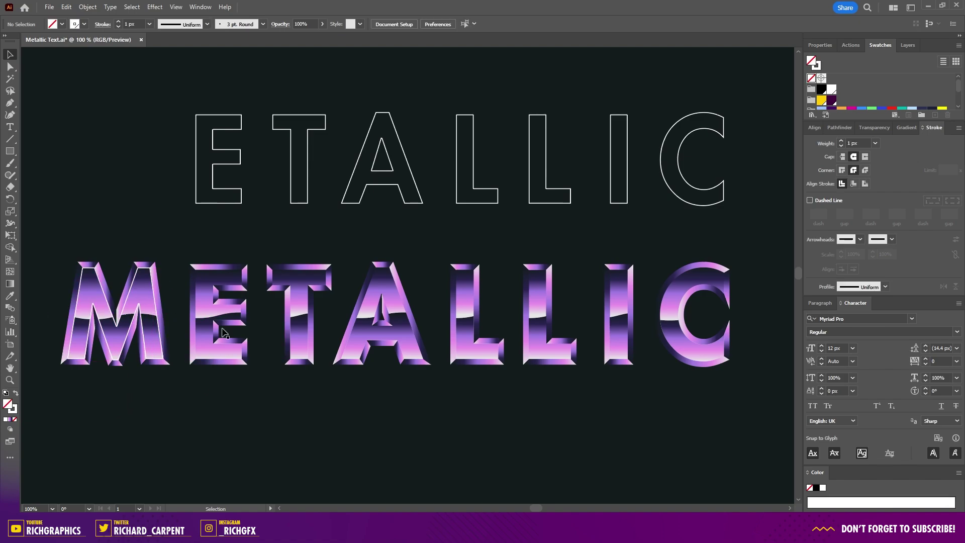
Align the white outlines of the E, T and A vertically onto their matching gradient letter faces.
left_click(216, 203)
left_click(205, 326, "shift")
left_click(483, 23)
left_click(299, 203)
left_click(298, 307, "shift")
left_click(483, 23)
left_click(410, 203)
left_click(400, 326, "shift")
Place the white outlines of both Ls, the I and the C onto their matching gradient letter faces and deselect.
left_click(468, 203)
left_click(465, 281, "shift")
left_click(472, 24)
left_click(539, 203)
left_click(538, 282, "shift")
left_click(472, 23)
left_click(619, 203)
left_click(618, 273, "shift")
left_click_drag(701, 211, 702, 361)
left_click(135, 422)
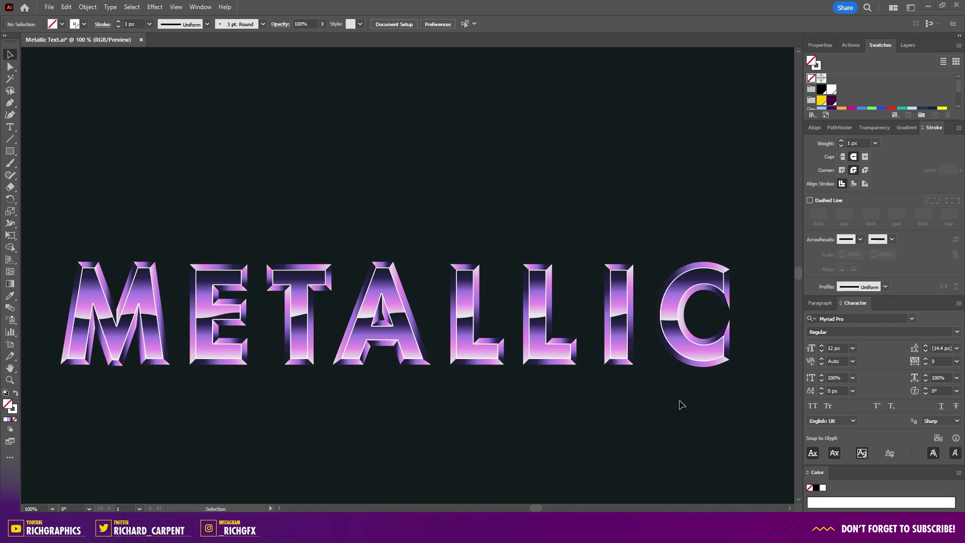
Group all the parts of the C, the I and each of the two Ls into one separate group per letter.
left_click_drag(751, 410, 653, 205)
key("a")
key("v")
key("ctrl+g")
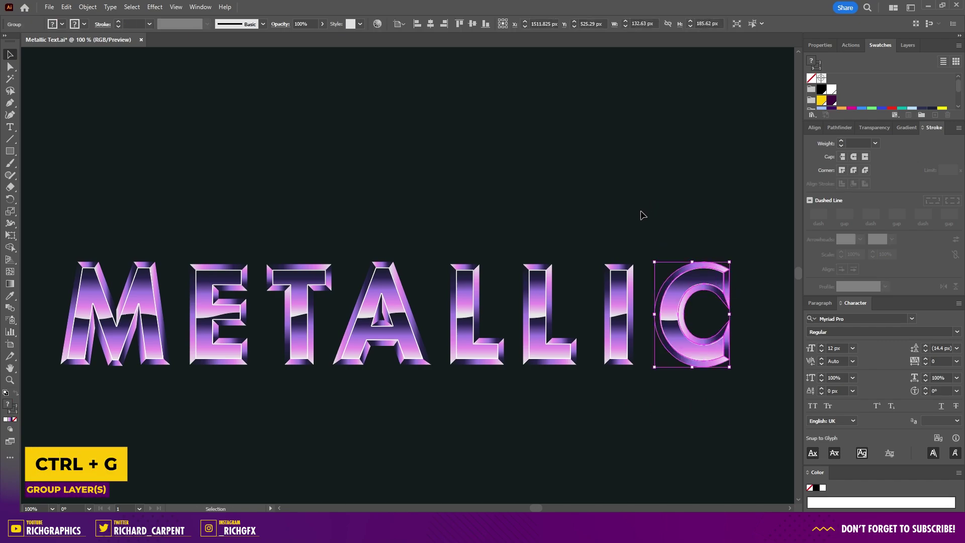
left_click(639, 375)
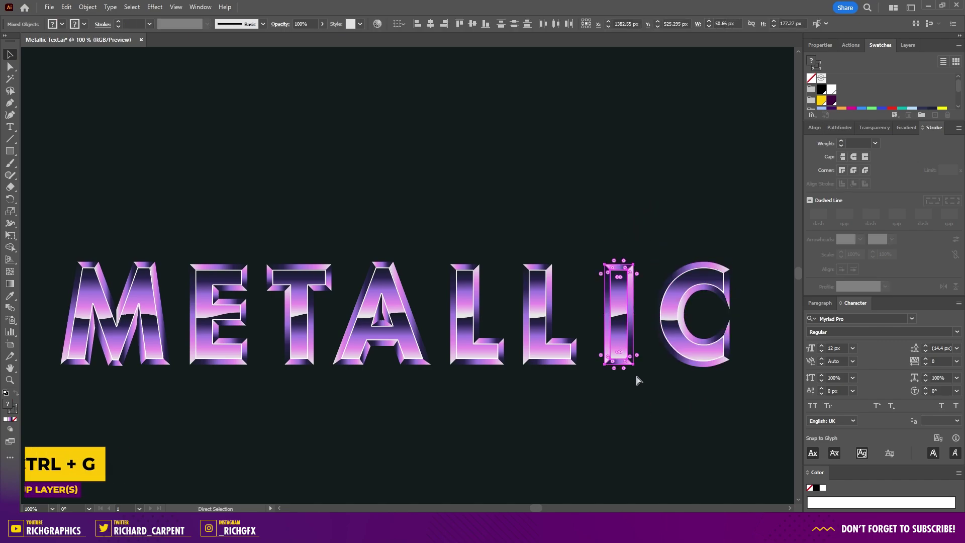
left_click_drag(511, 233, 581, 392)
key("ctrl+g")
left_click_drag(441, 246, 511, 382)
key("ctrl+g")
Group all the parts of the A, T, E and M into one separate group per letter, and deselect.
left_click_drag(406, 255, 436, 370)
left_click_drag(436, 370, 342, 245)
key("ctrl+g")
left_click_drag(260, 247, 330, 385)
key("ctrl+g")
left_click_drag(181, 246, 258, 380)
key("ctrl+g")
left_click_drag(49, 233, 179, 404)
key("ctrl+g")
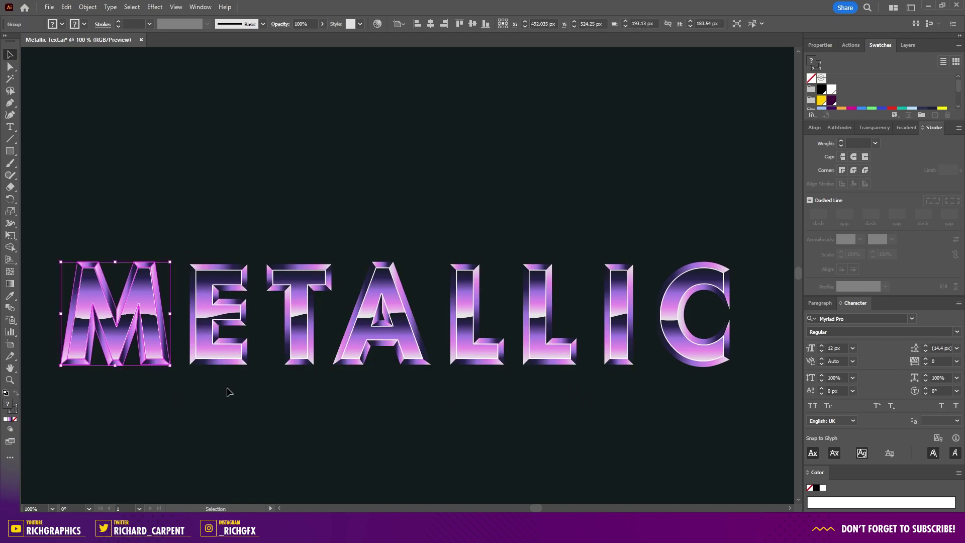
left_click(227, 391)
Move the E, T and A groups horizontally toward the M to close the gaps between these letters.
scroll(120, 342, "up", 2)
left_click_drag(300, 365, 263, 367)
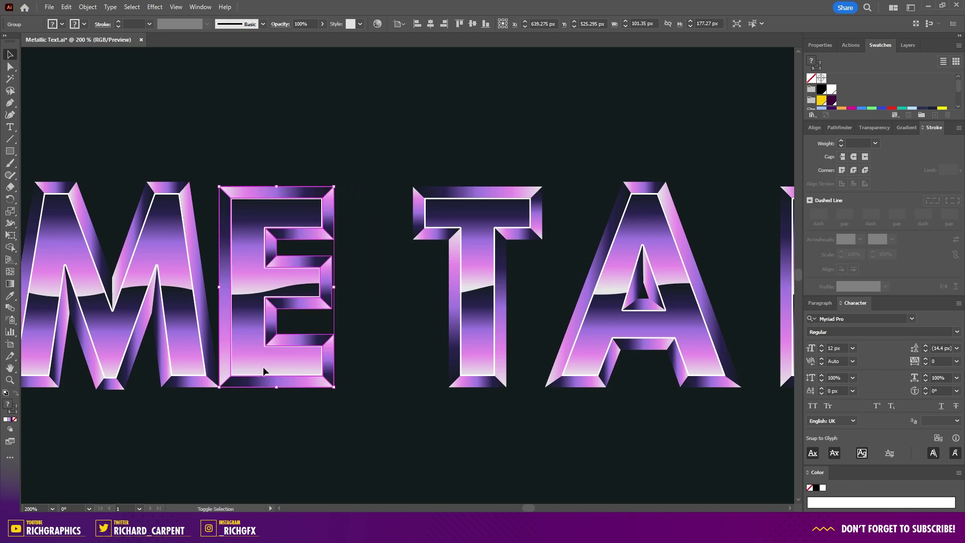
left_click_drag(461, 261, 424, 224)
left_click_drag(650, 260, 566, 260)
Move both L groups, the I and the C horizontally toward the A to tighten the rest of the word.
scroll(566, 301, "down", 1)
left_click_drag(439, 324, 357, 324)
left_click_drag(540, 336, 437, 336)
left_click_drag(659, 345, 520, 345)
left_click_drag(737, 323, 568, 324)
Group all the METALLIC letters together and centre the word horizontally and vertically on the artboard.
key("ctrl+0")
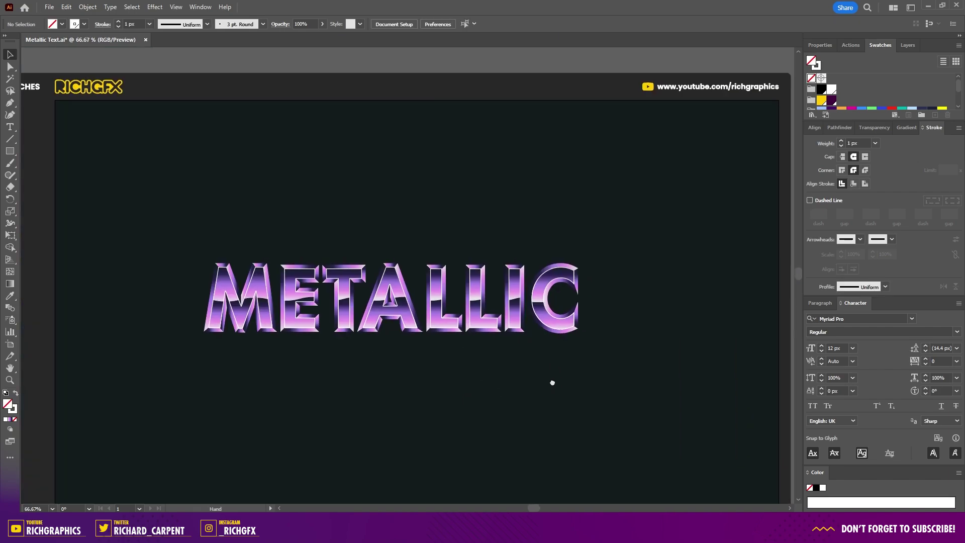
left_click_drag(629, 343, 181, 179)
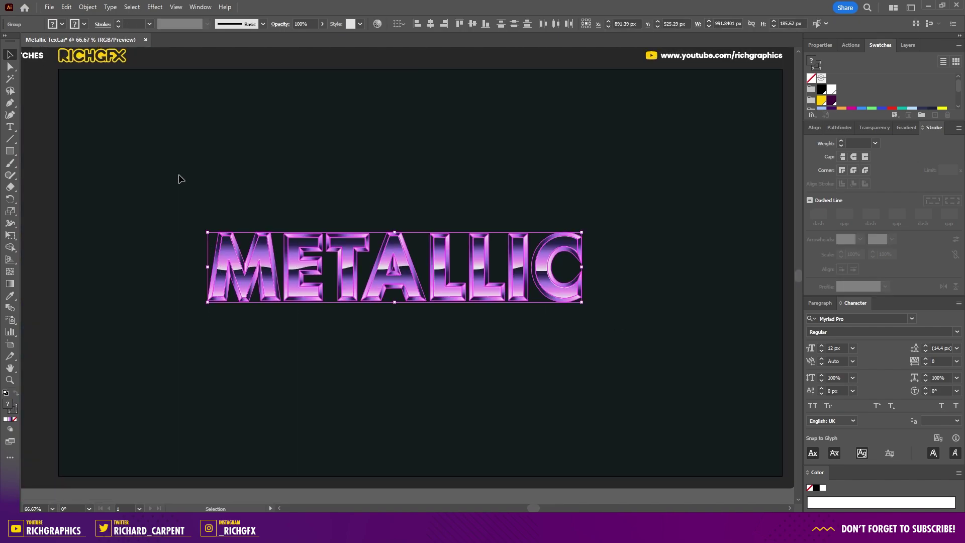
left_click(87, 7)
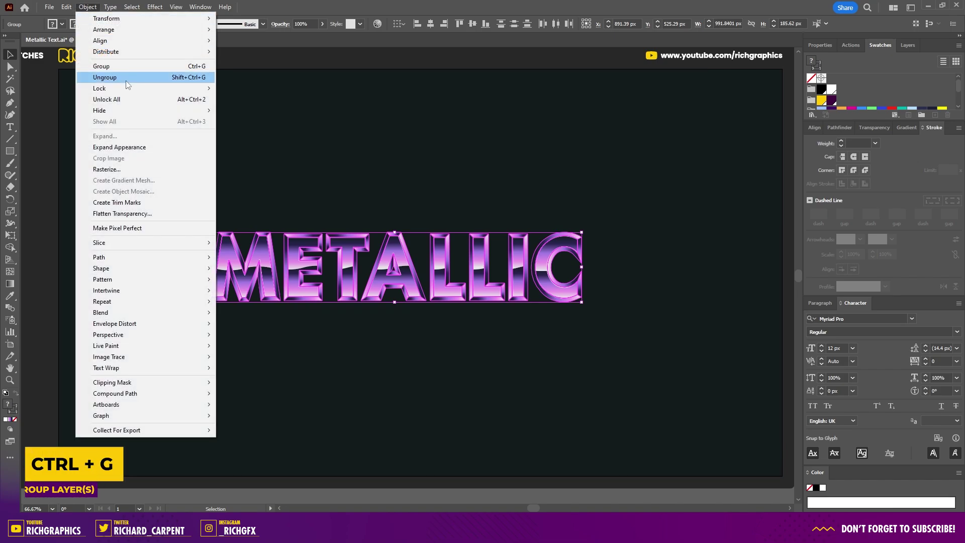
left_click(101, 66)
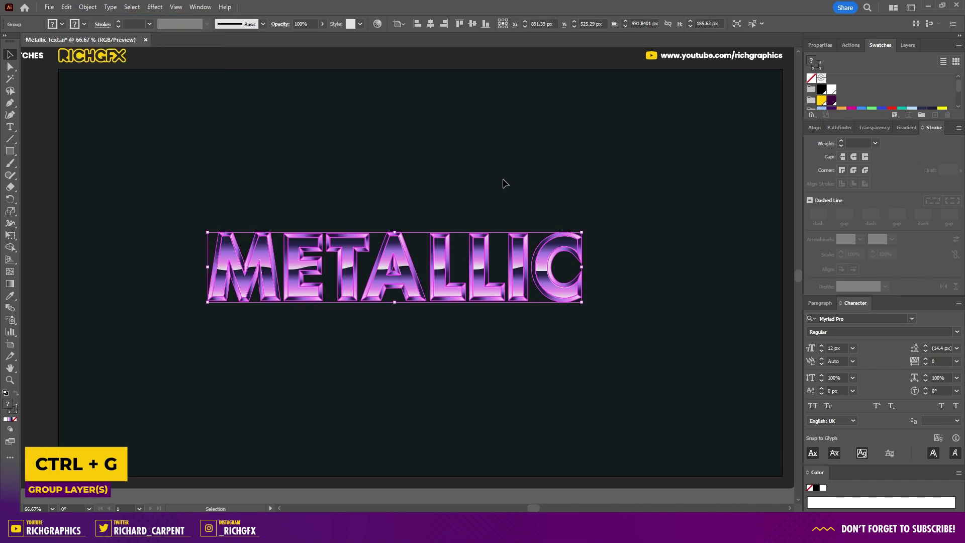
left_click(430, 24)
left_click(472, 24)
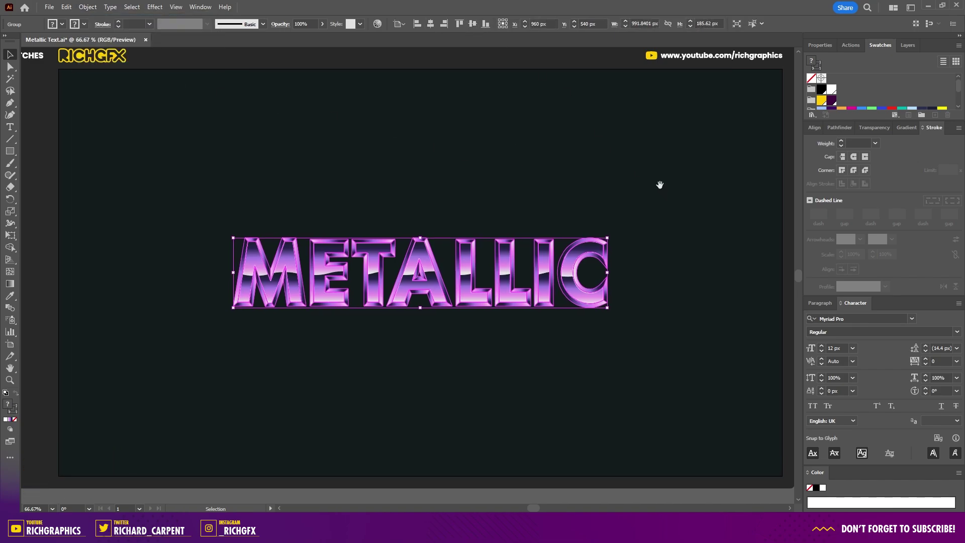